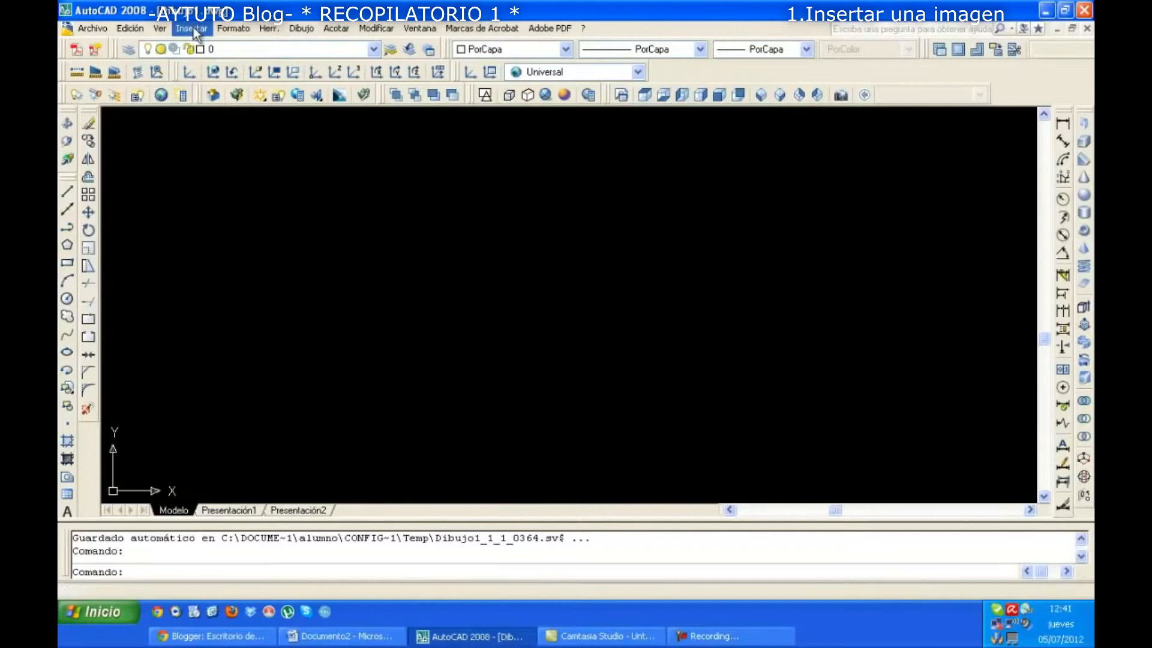
# Step: Attach the raster image "Trama ciudad" with its insertion point specified on screen and scale factor 1
pyautogui.click(192, 28)
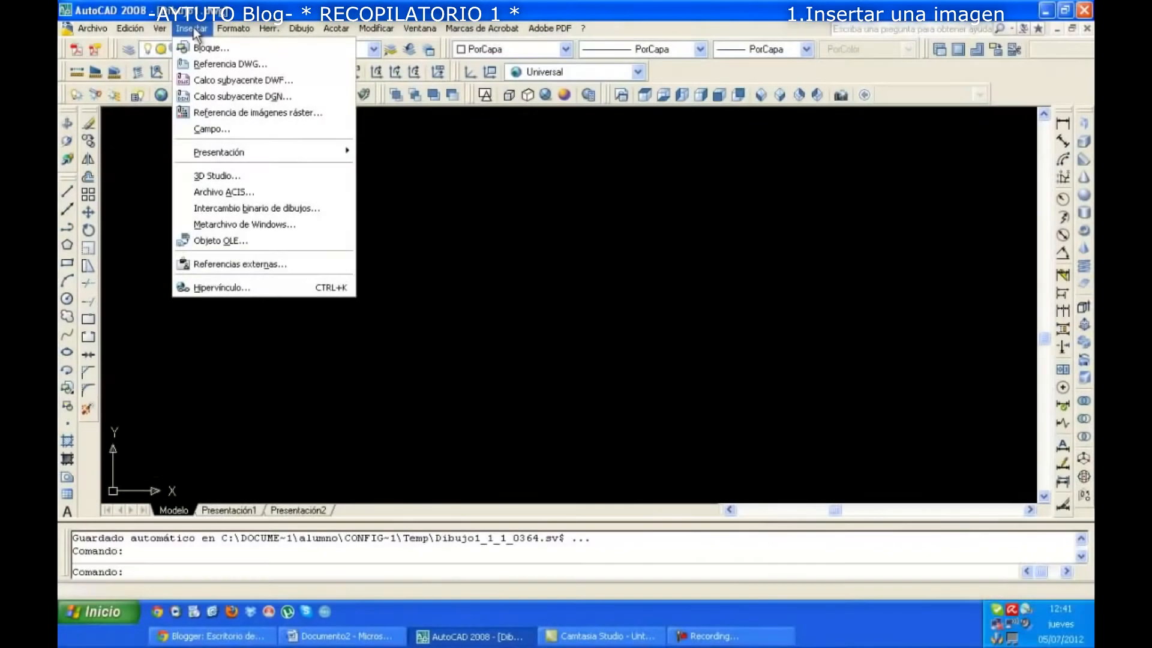
pyautogui.click(340, 118)
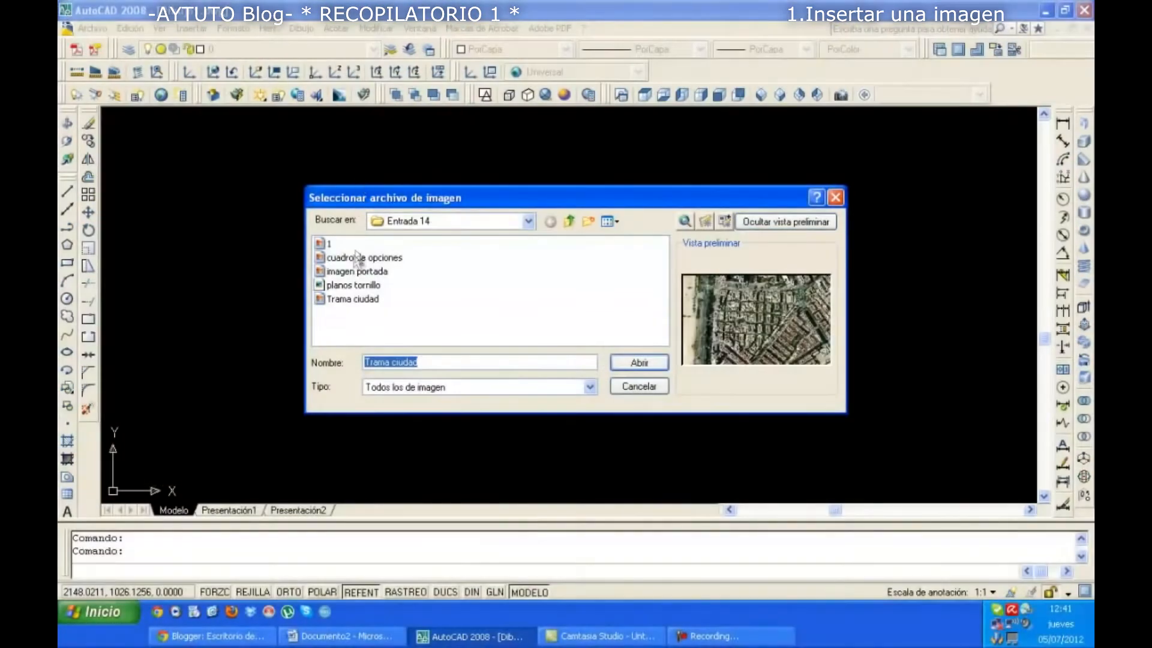
pyautogui.click(352, 298)
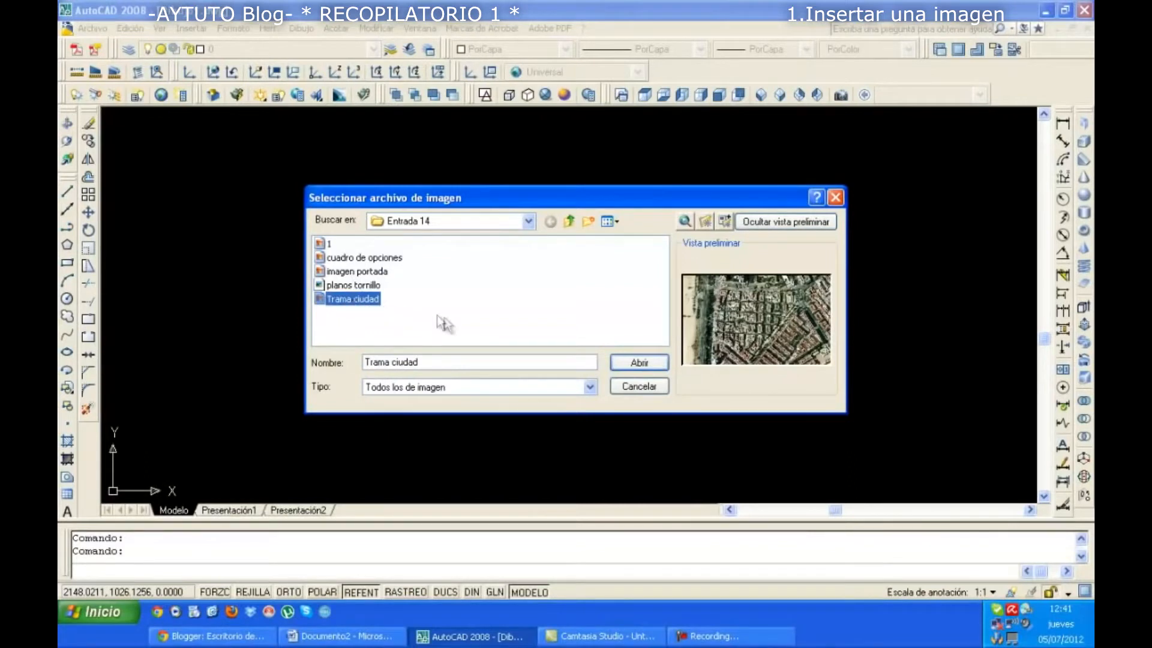
pyautogui.click(658, 365)
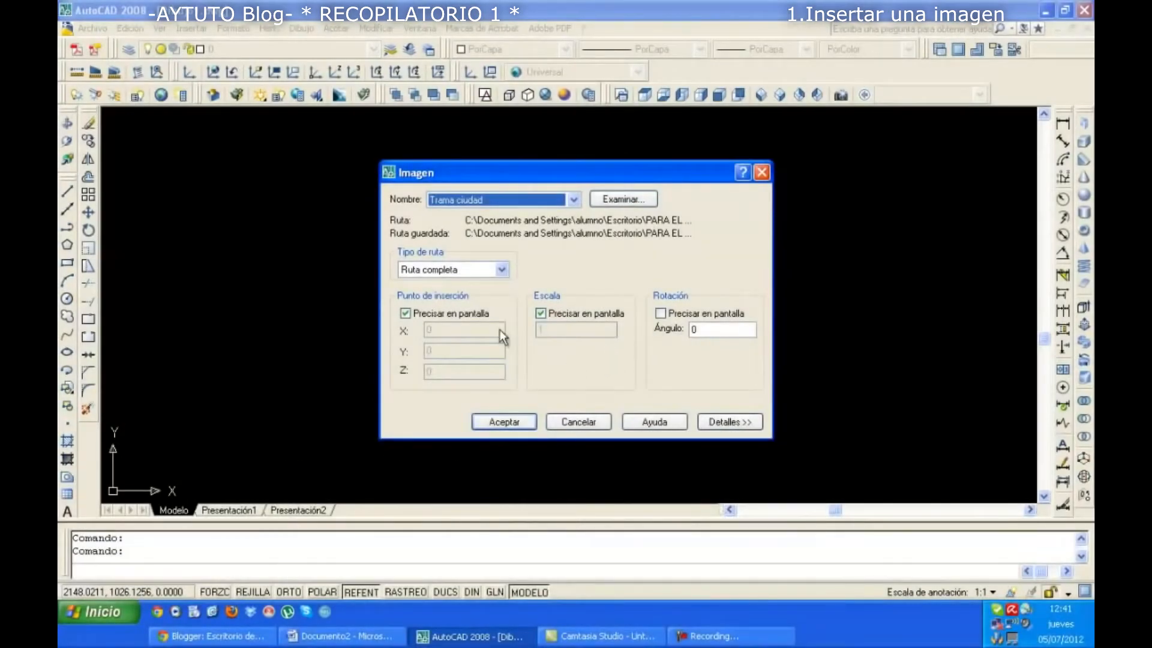
pyautogui.click(503, 421)
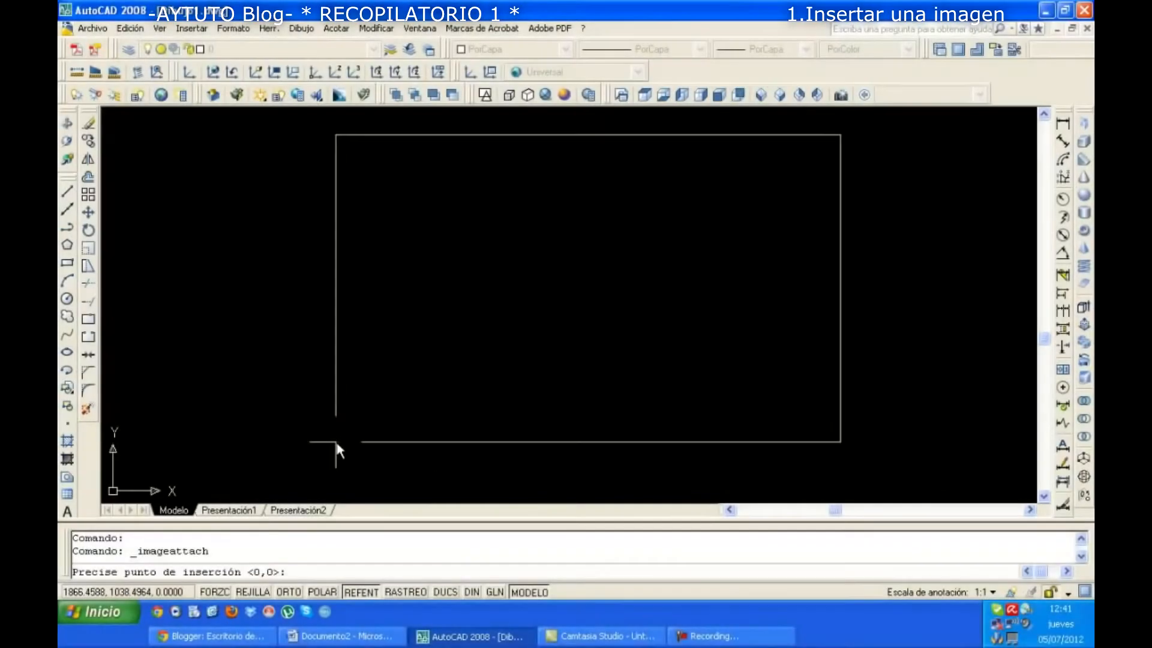
pyautogui.click(336, 443)
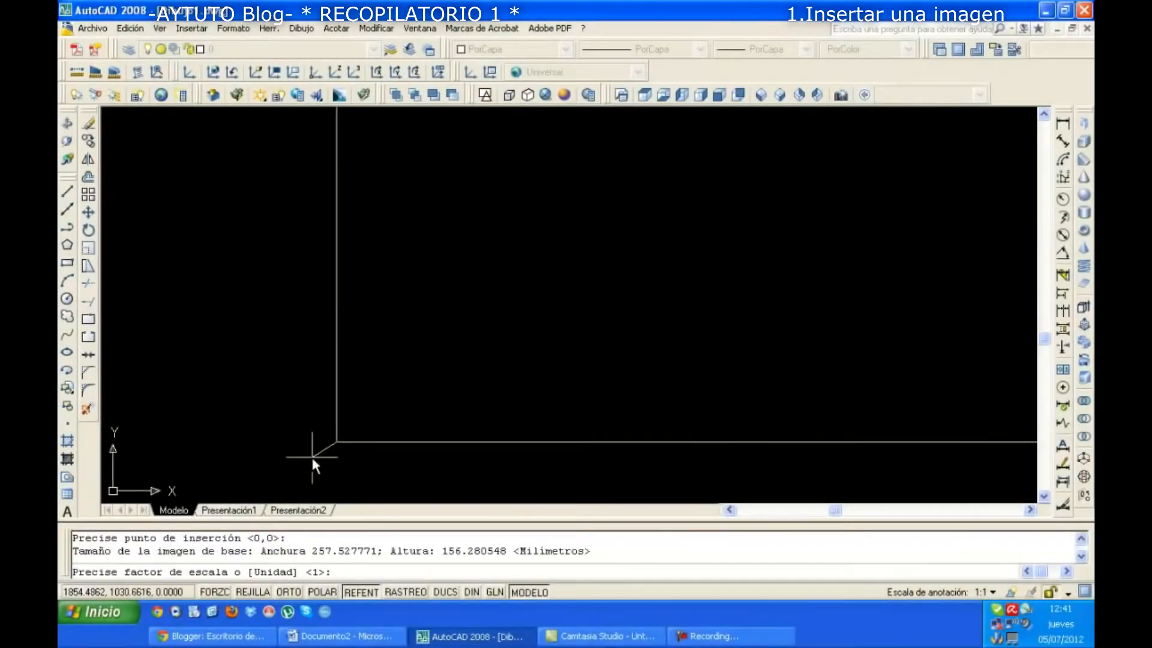
pyautogui.press('Return')
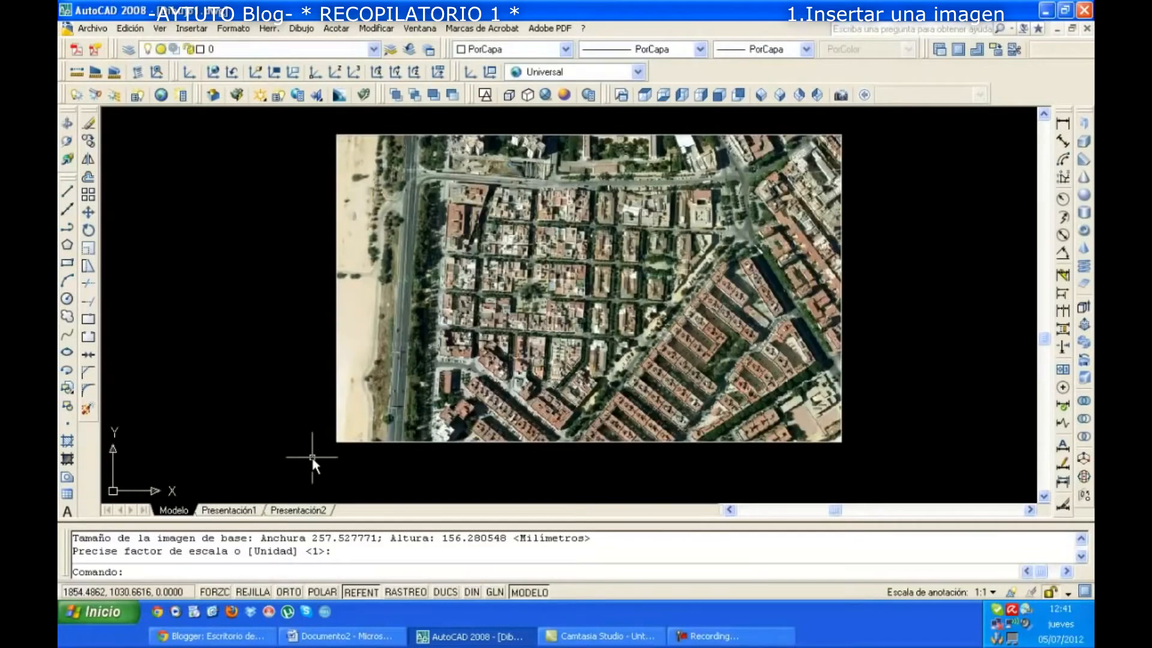
# Step: Copy the city image once, placing the duplicate beside the original to its right
pyautogui.scroll(-1, 330, 339)
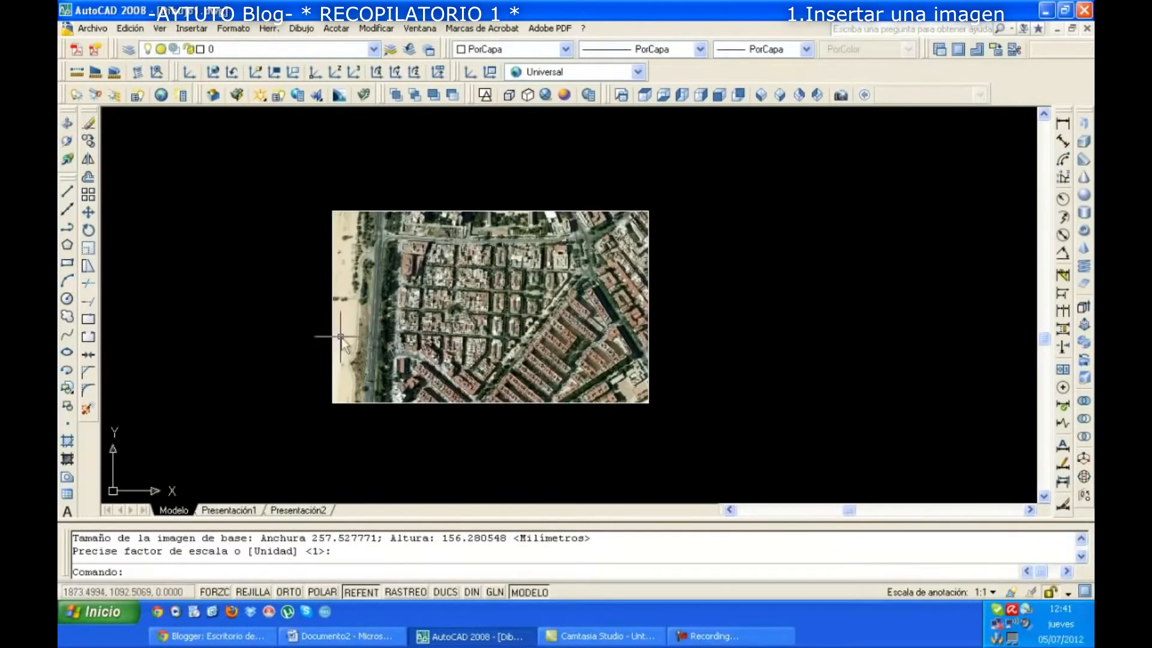
pyautogui.moveTo(390, 341); pyautogui.dragTo(306, 334, button='middle')
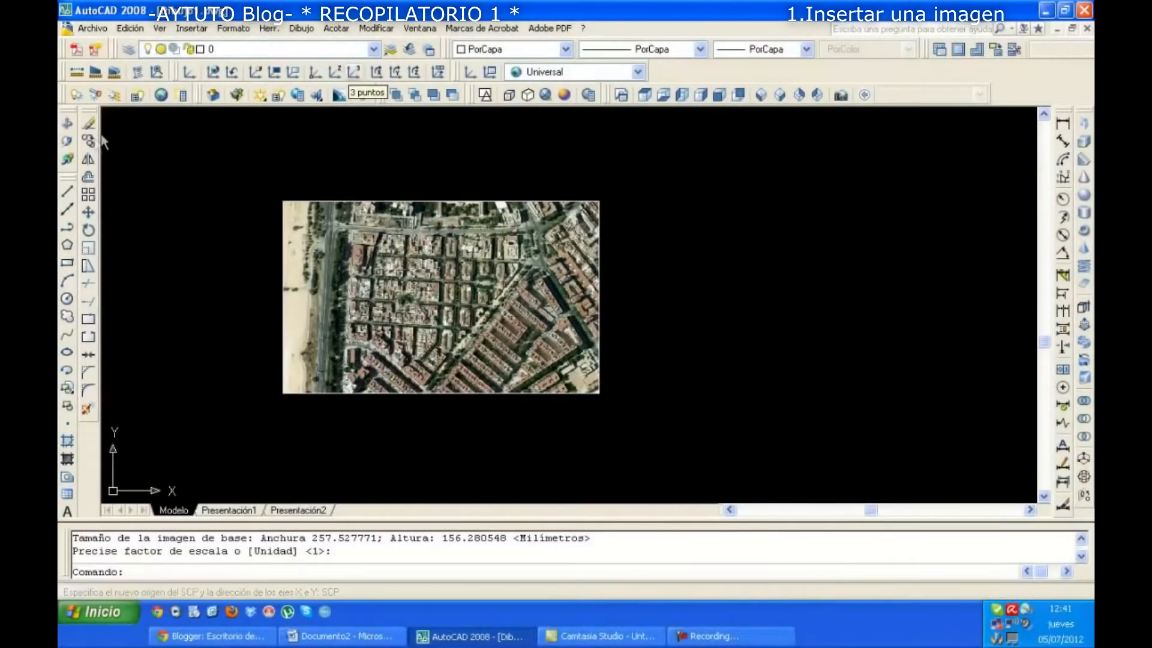
pyautogui.click(459, 207)
pyautogui.click(456, 199)
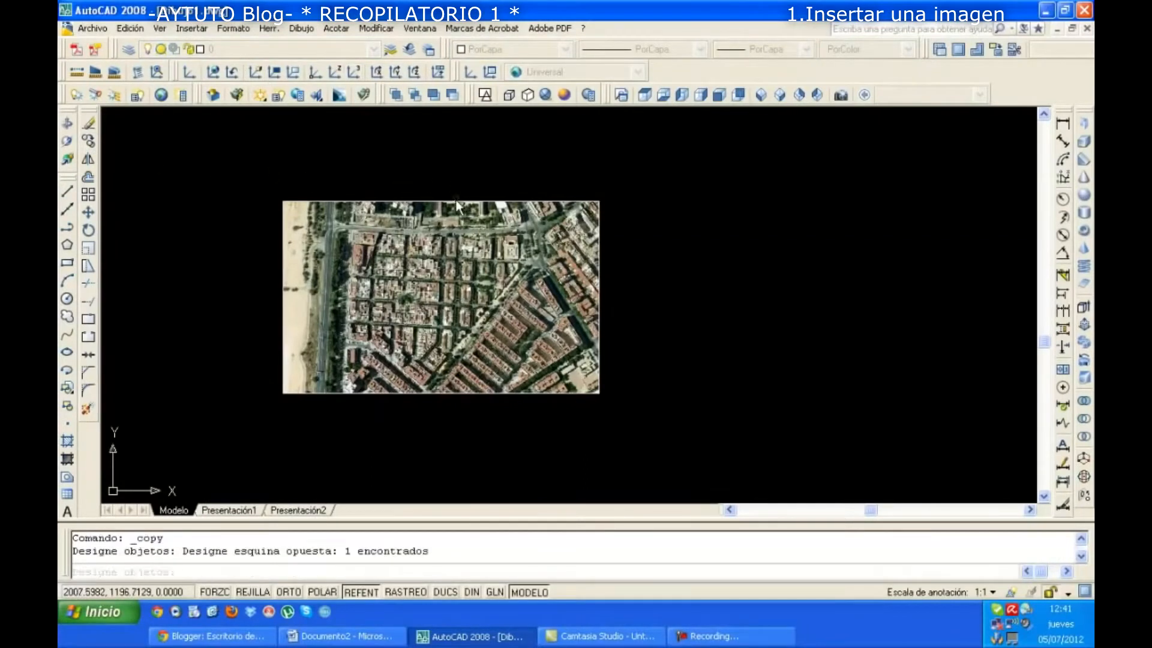
pyautogui.press('Return')
pyautogui.click(403, 294)
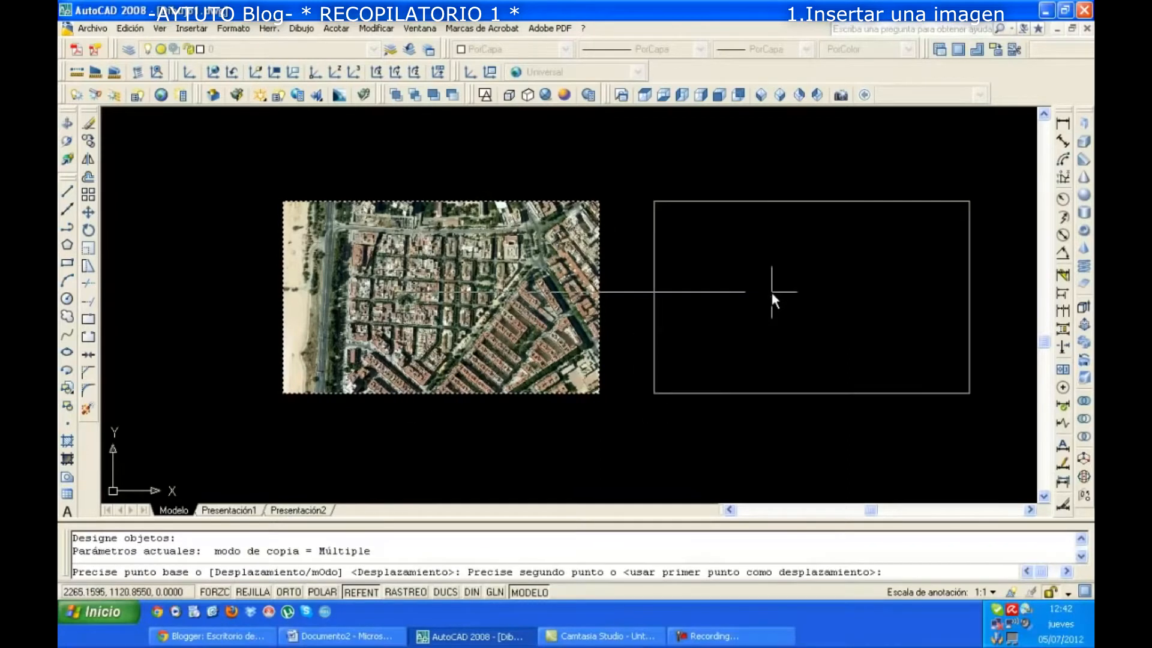
pyautogui.click(771, 292)
pyautogui.press('Escape')
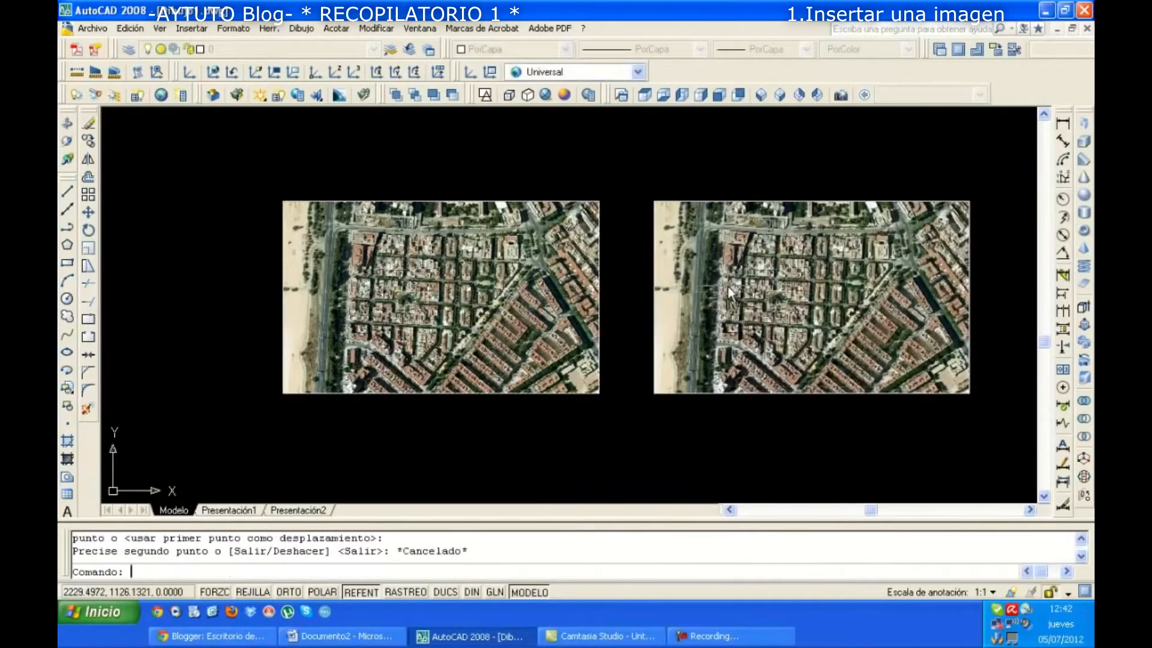
# Step: Shrink the copied image to a little over half its size by stretching its upper-right corner inward
pyautogui.moveTo(711, 284); pyautogui.dragTo(662, 288, button='middle')
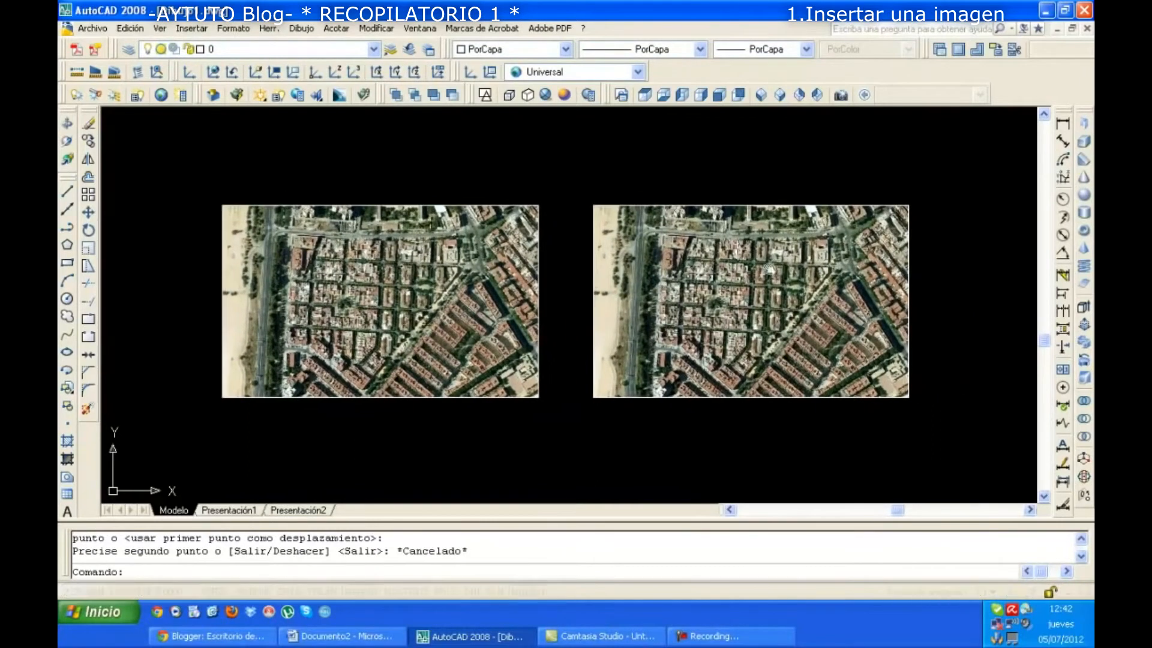
pyautogui.click(900, 205)
pyautogui.click(909, 205)
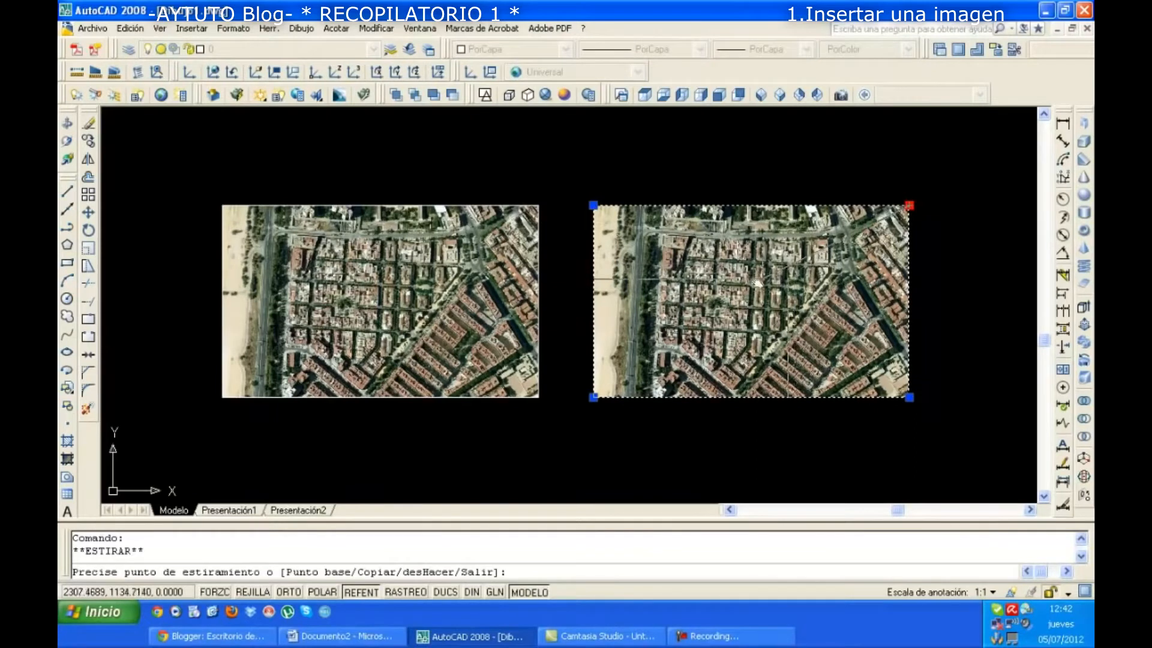
pyautogui.click(739, 280)
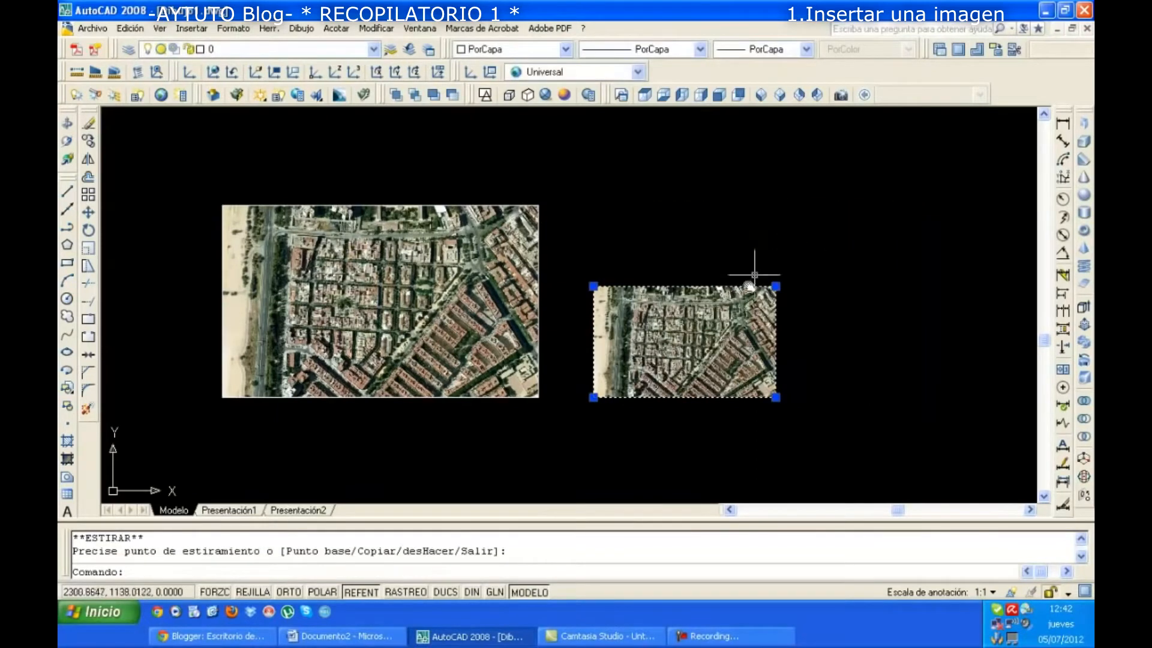
pyautogui.press('Escape')
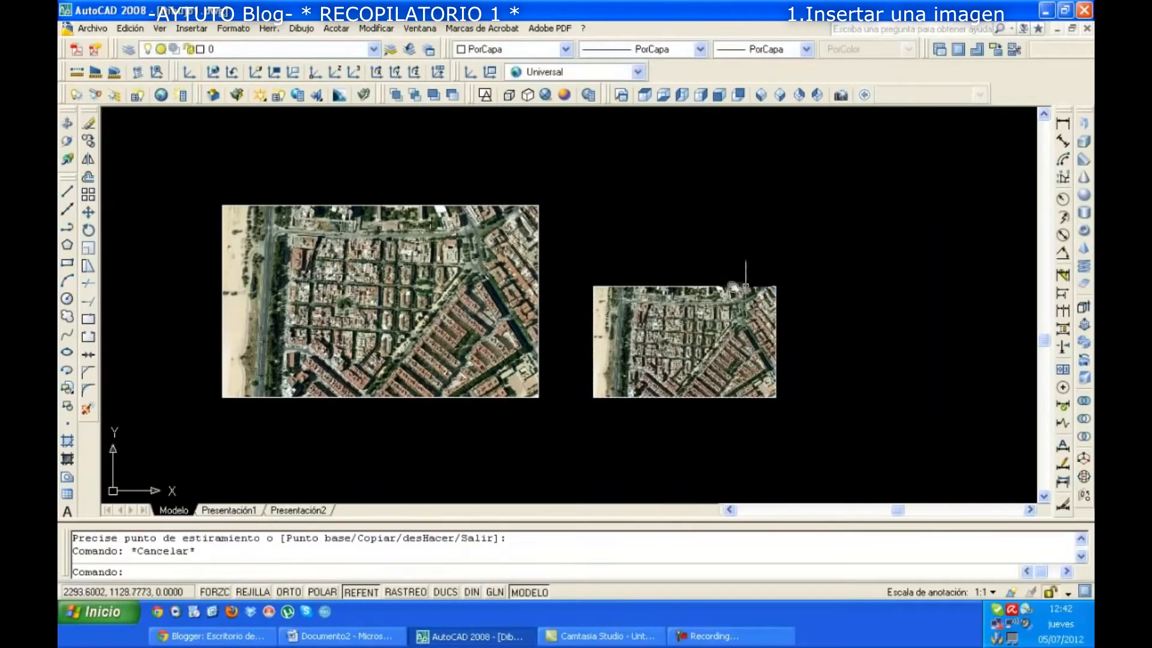
# Step: Rotate the smaller image freehand about a base point in its lower-right area
pyautogui.click(88, 232)
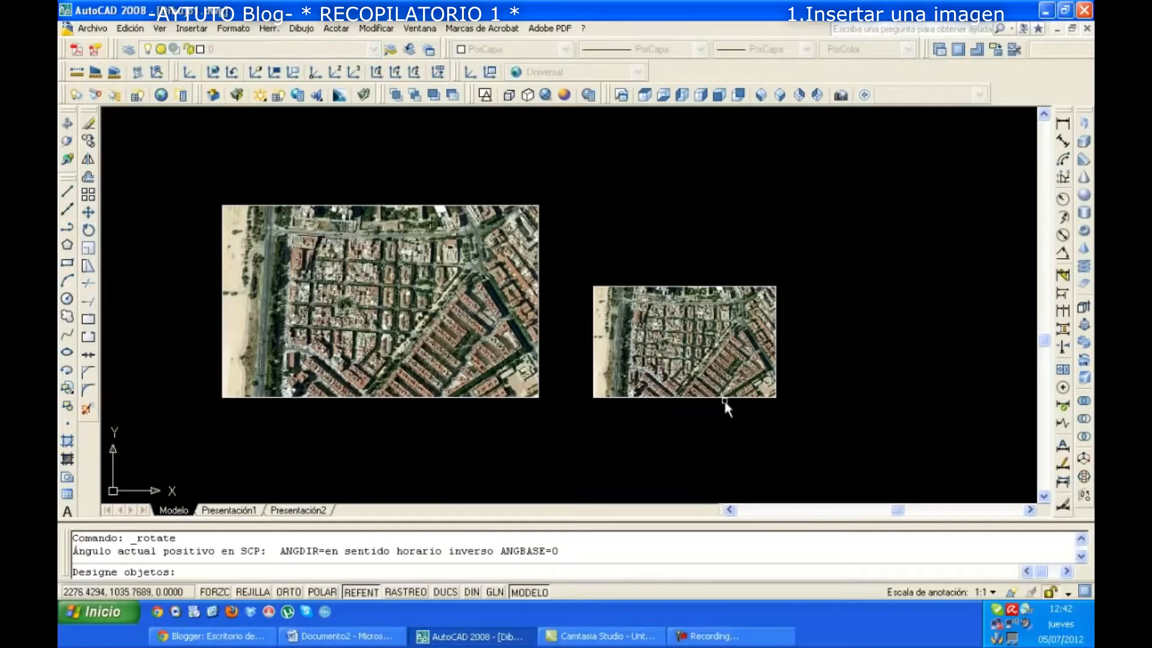
pyautogui.click(724, 398)
pyautogui.press('Return')
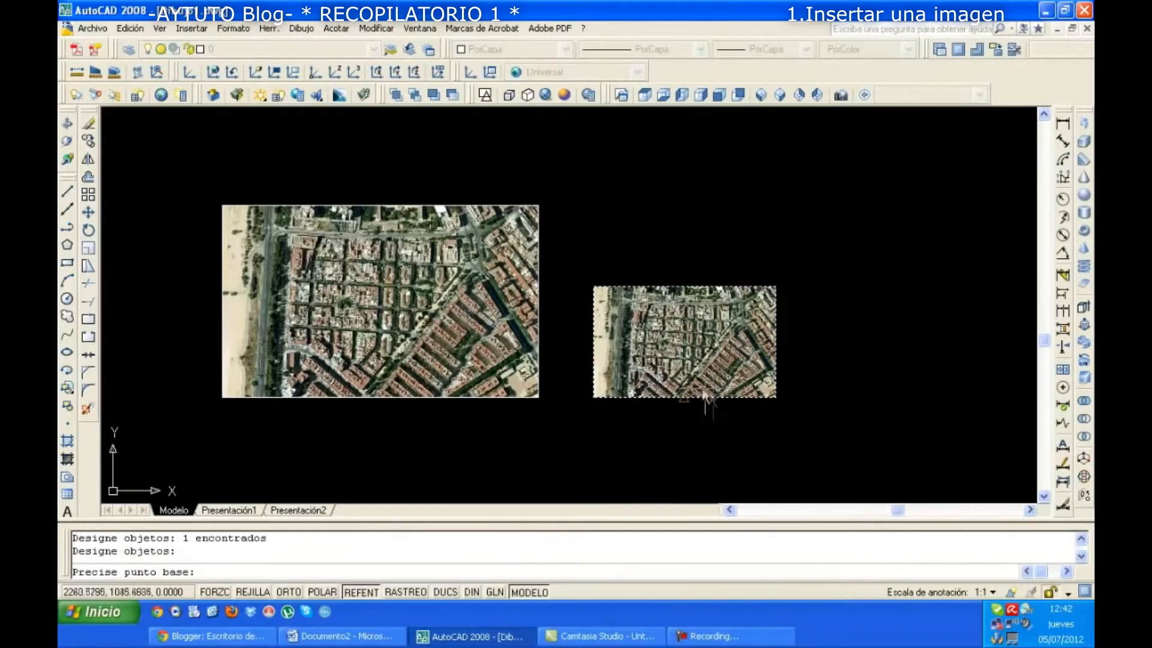
pyautogui.click(739, 372)
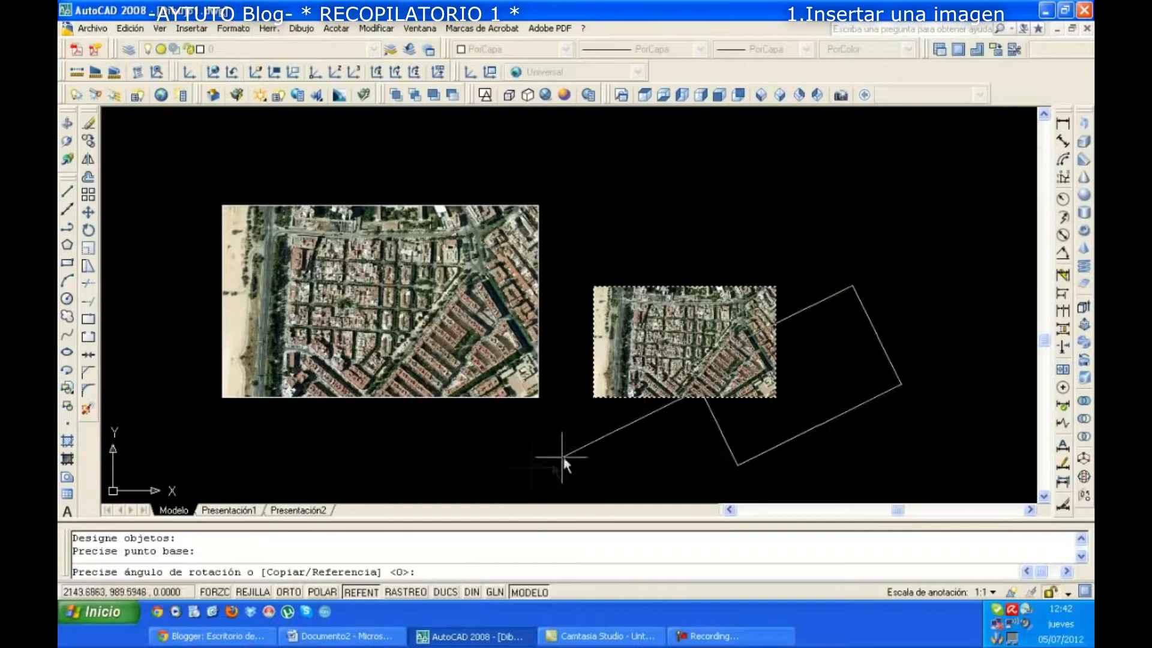
pyautogui.click(837, 424)
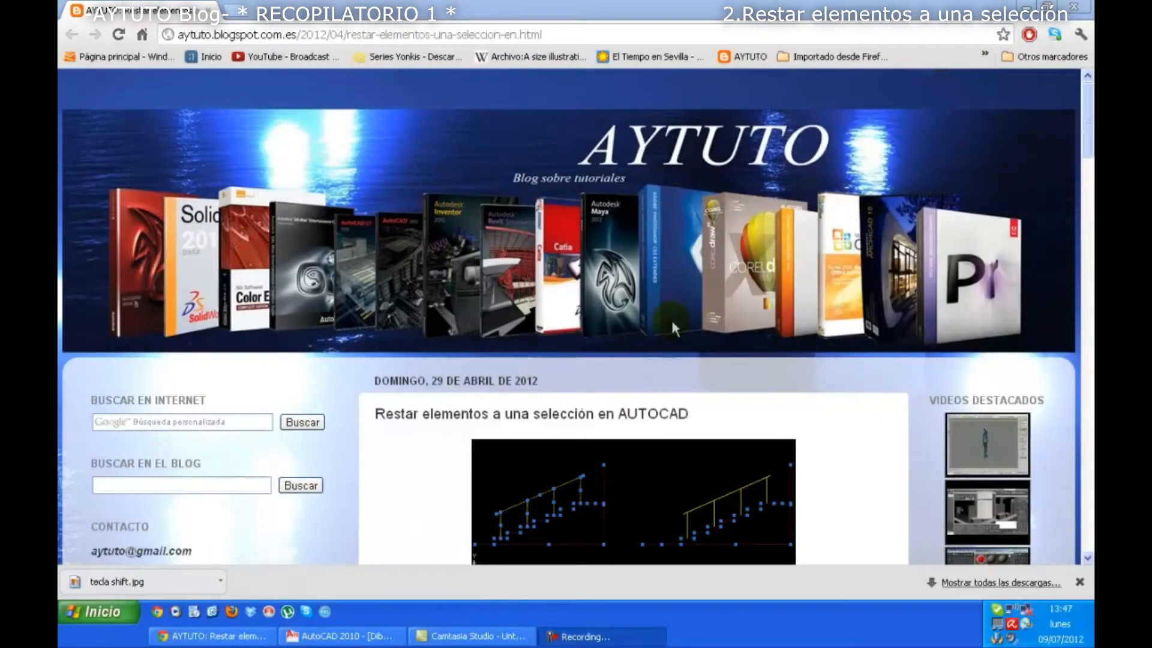
# Step: Switch to AutoCAD 2010 and select the entire staircase and railing with a crossing window
pyautogui.click(359, 641)
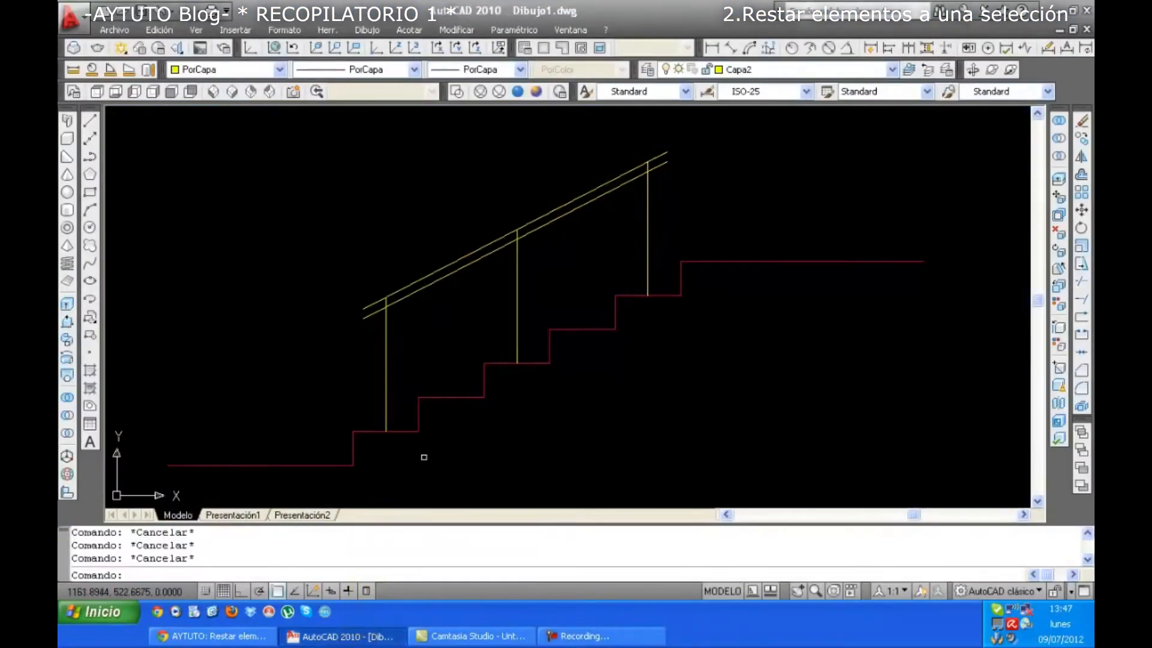
pyautogui.click(799, 473)
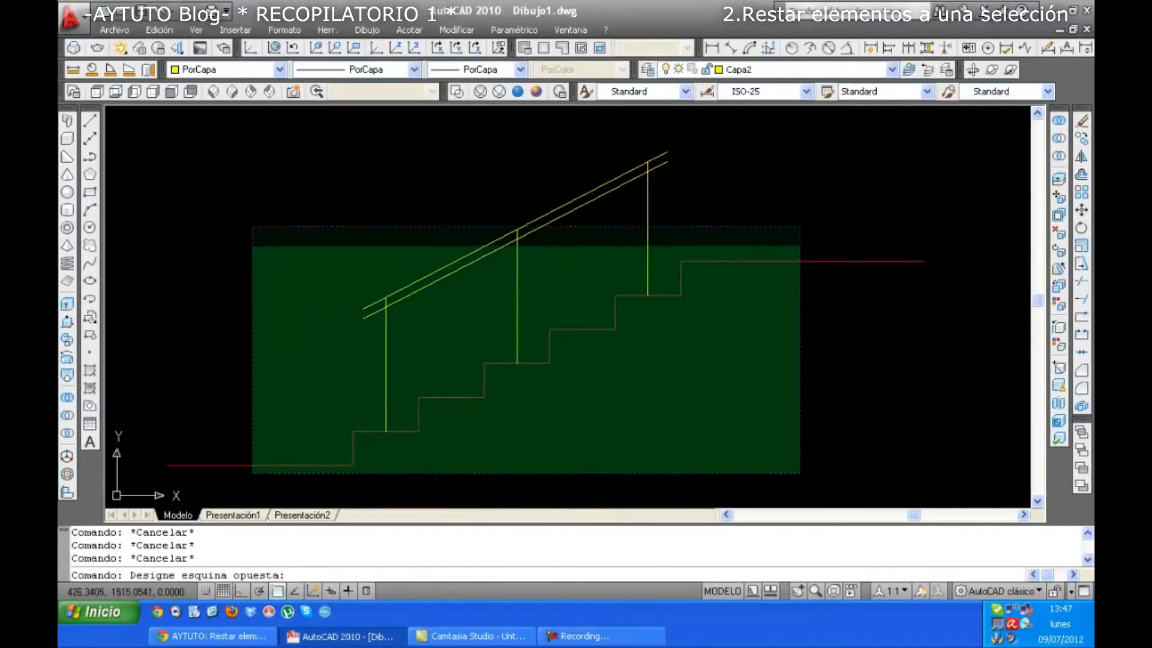
pyautogui.click(284, 156)
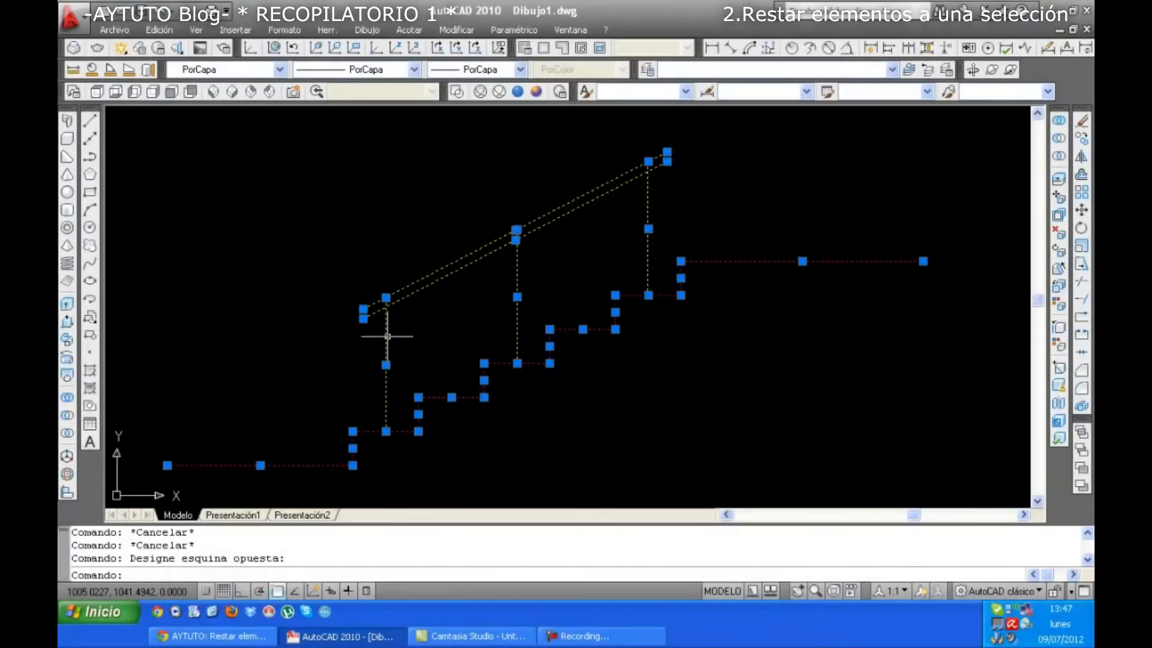
# Step: Remove the left railing post, the fourth stair tread, the right post and the lower handrail line from the selection
pyautogui.keyDown('shift'); pyautogui.click(386, 336); pyautogui.keyUp('shift')
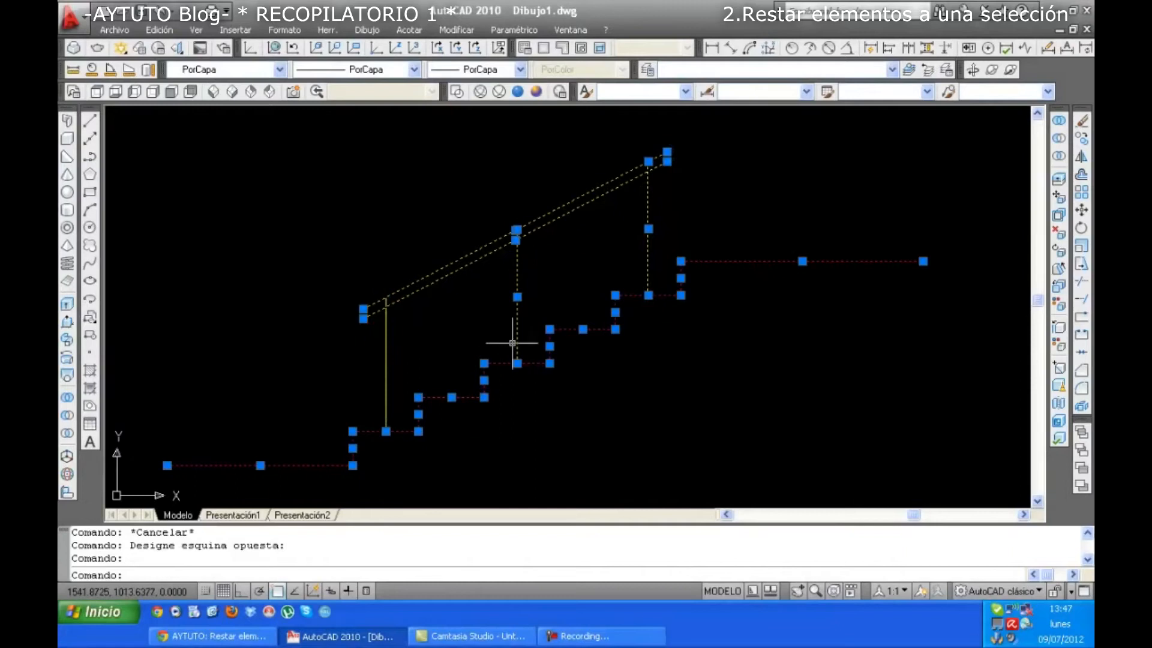
pyautogui.keyDown('shift'); pyautogui.click(552, 325); pyautogui.keyUp('shift')
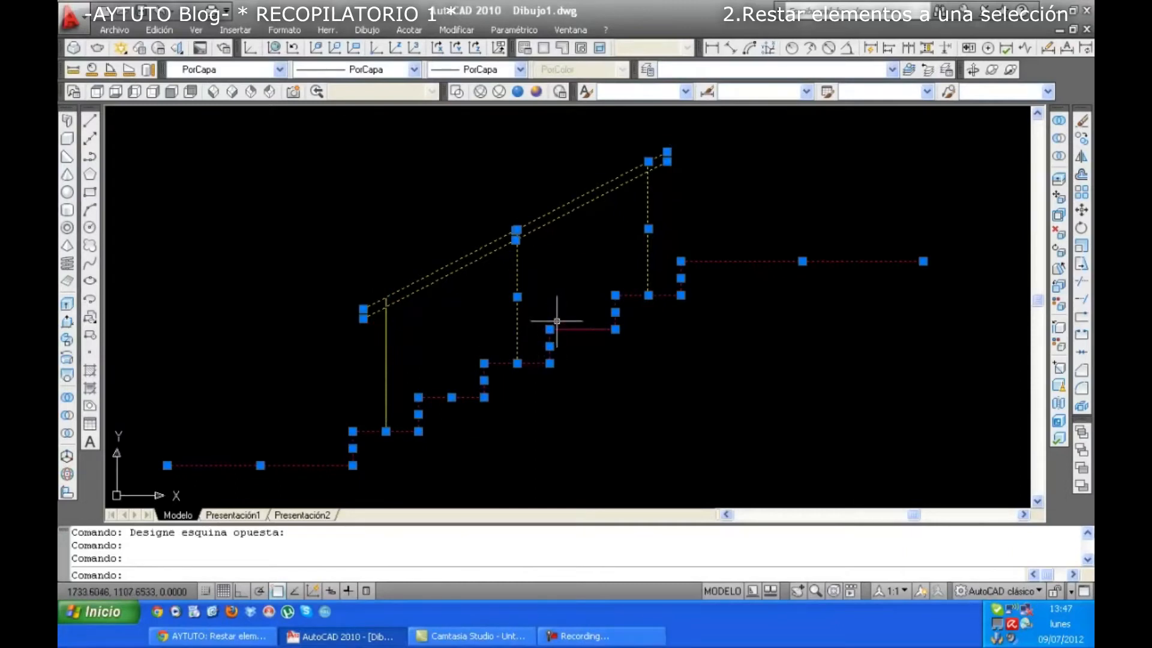
pyautogui.keyDown('shift'); pyautogui.click(652, 194); pyautogui.keyUp('shift')
pyautogui.keyDown('shift'); pyautogui.click(643, 193); pyautogui.keyUp('shift')
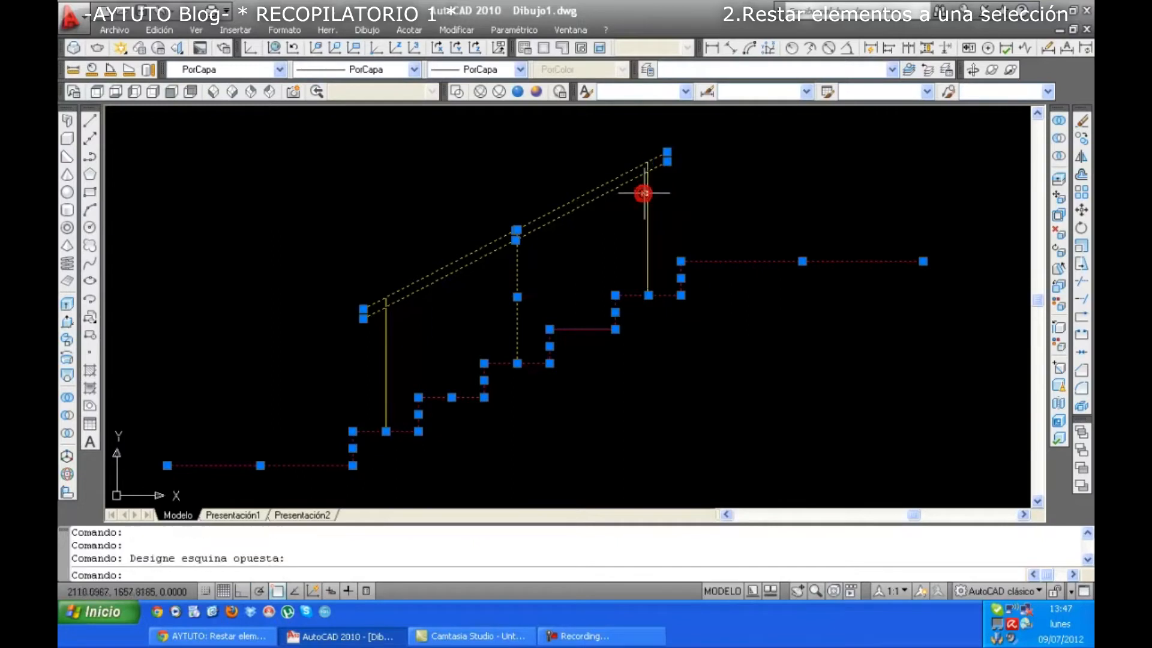
pyautogui.keyDown('shift'); pyautogui.click(562, 210); pyautogui.keyUp('shift')
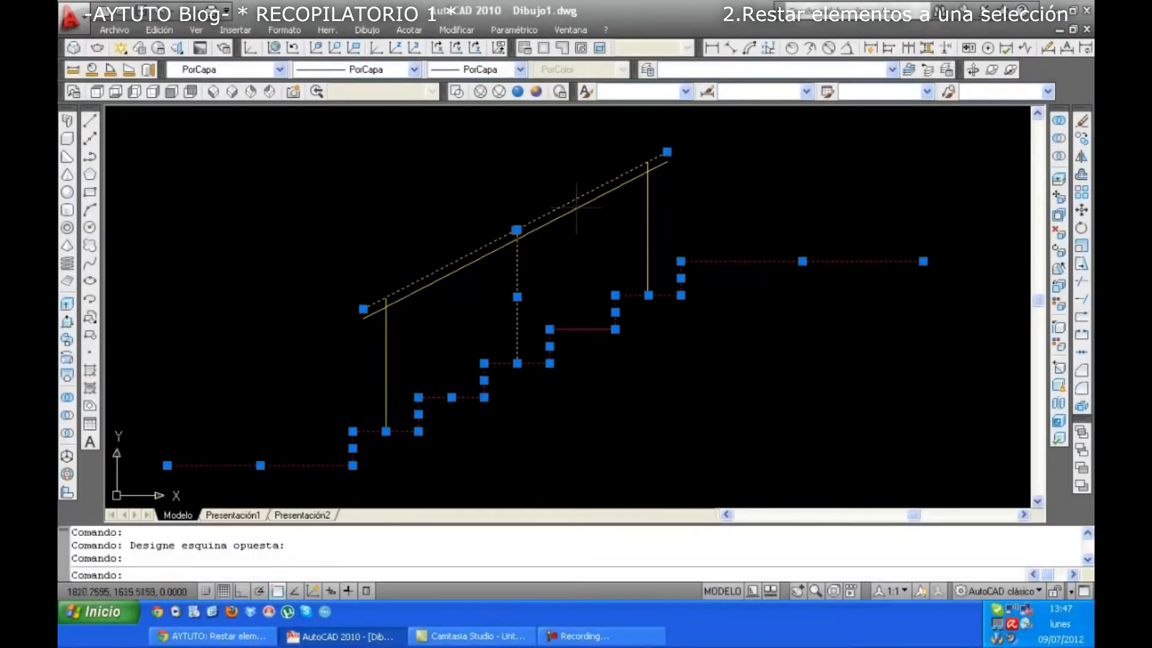
# Step: Add the lower handrail line and the right and left railing posts back to the selection
pyautogui.click(567, 213)
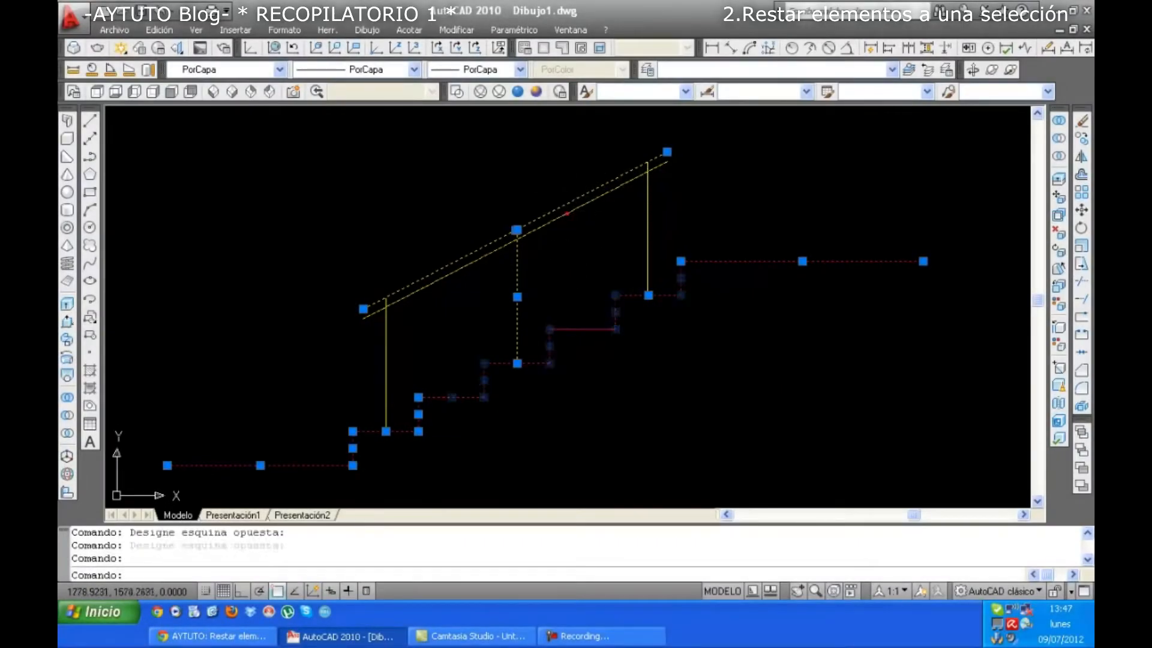
pyautogui.click(649, 213)
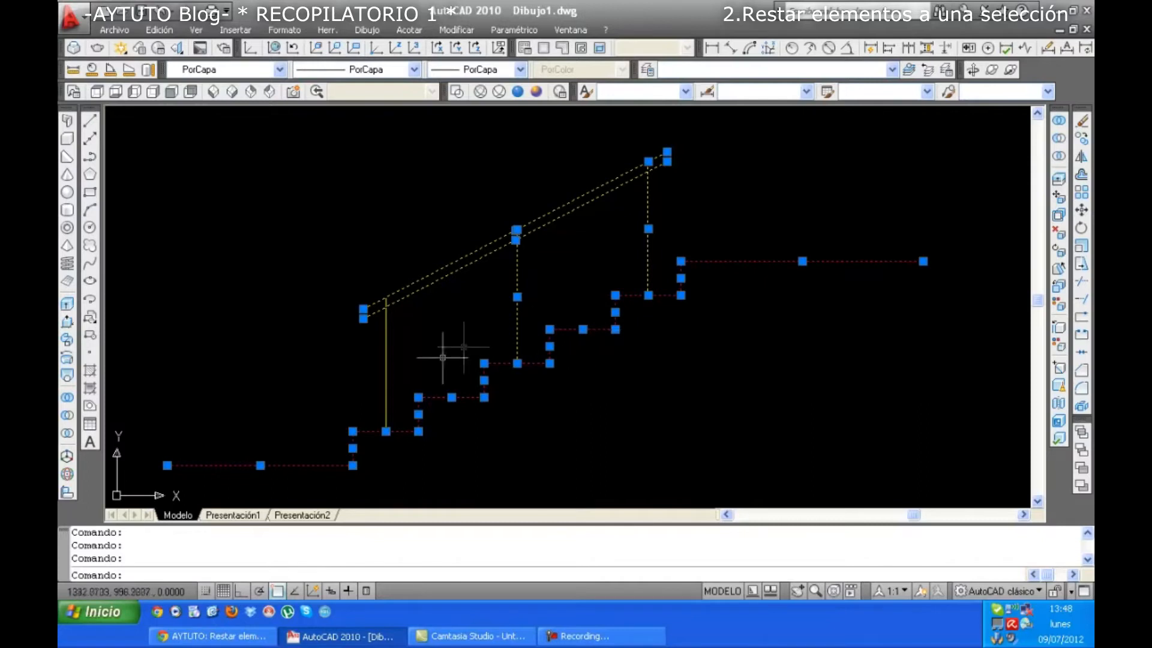
pyautogui.click(386, 376)
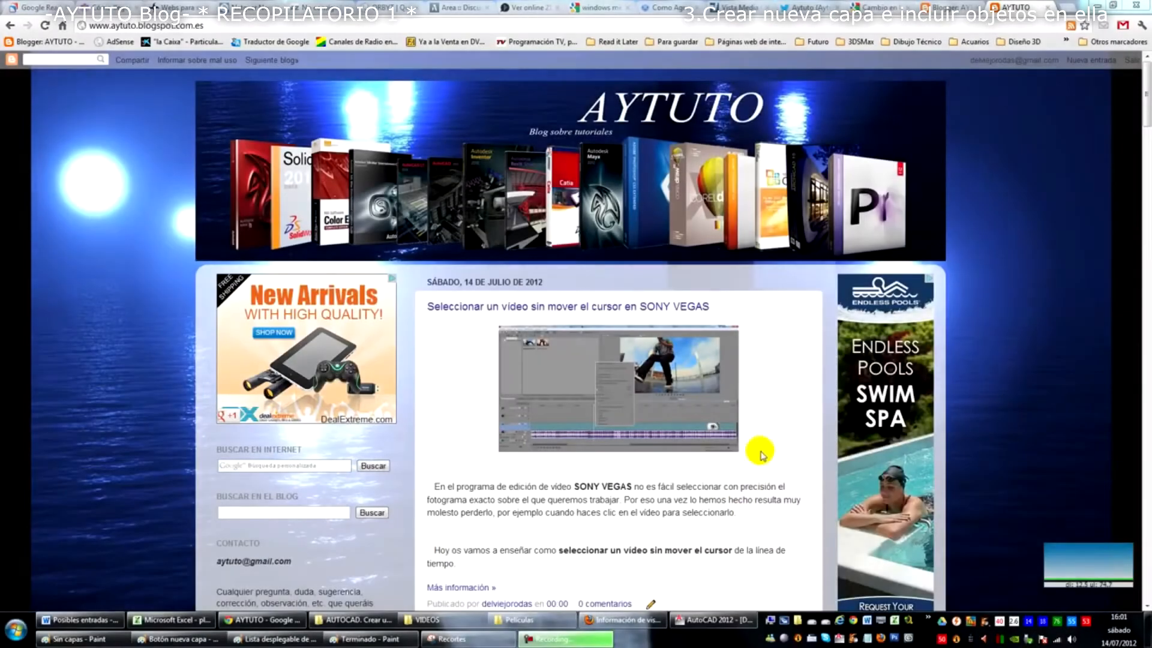
# Step: Switch to AutoCAD 2012 and create a layer named "Ventanas piso arriba" in the building facade drawing
pyautogui.click(710, 623)
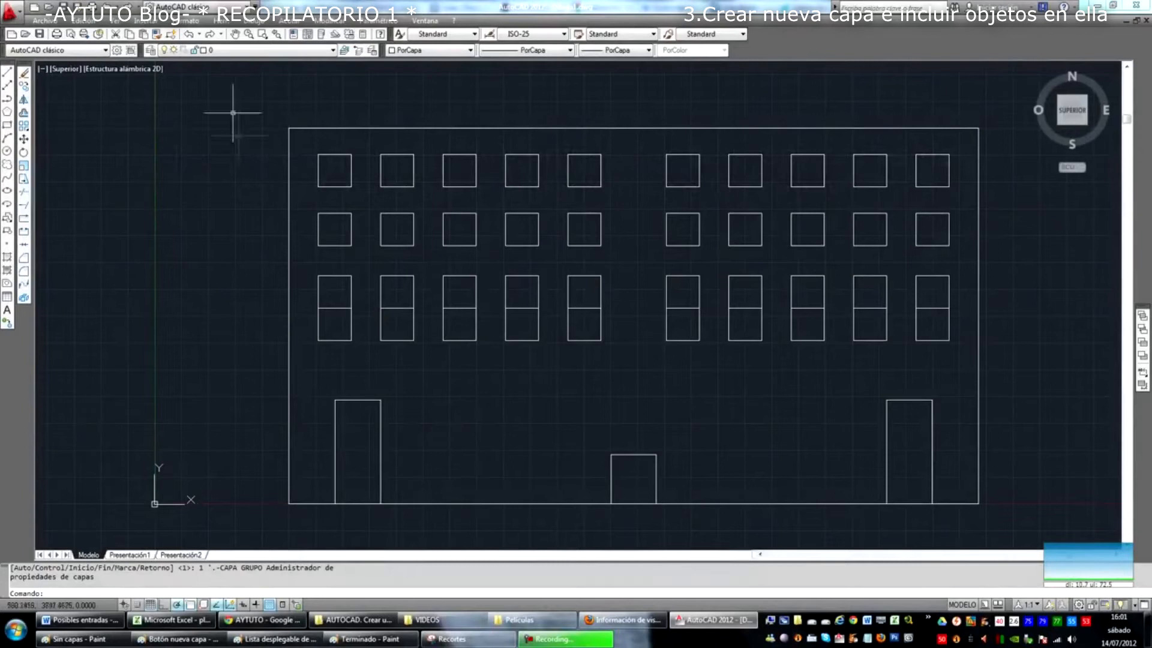
pyautogui.click(151, 50)
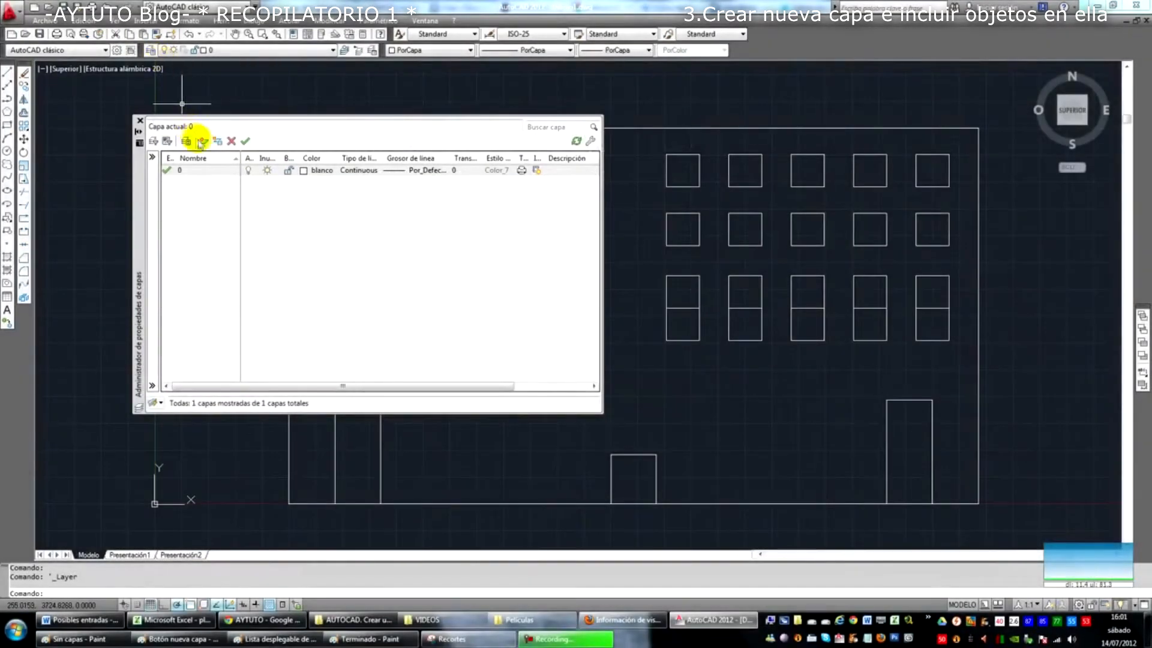
pyautogui.click(204, 143)
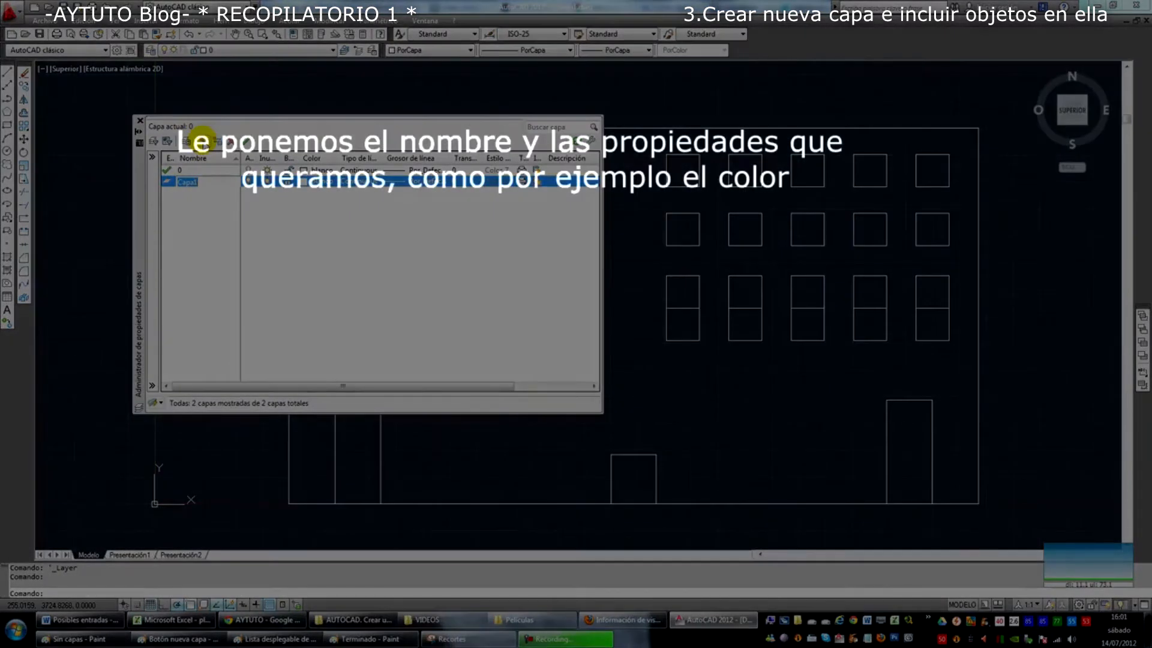
pyautogui.write('Ventanas pis')
pyautogui.write('o arriba')
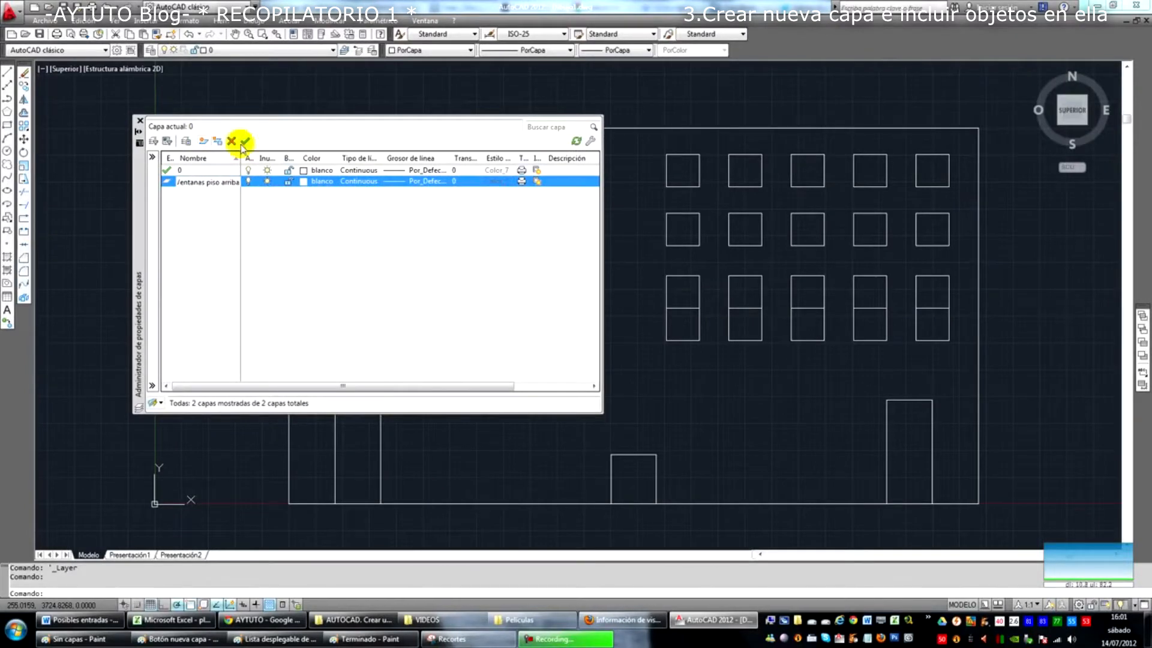
# Step: Set the color of the layer "Ventanas piso arriba" to red (rojo)
pyautogui.click(314, 182)
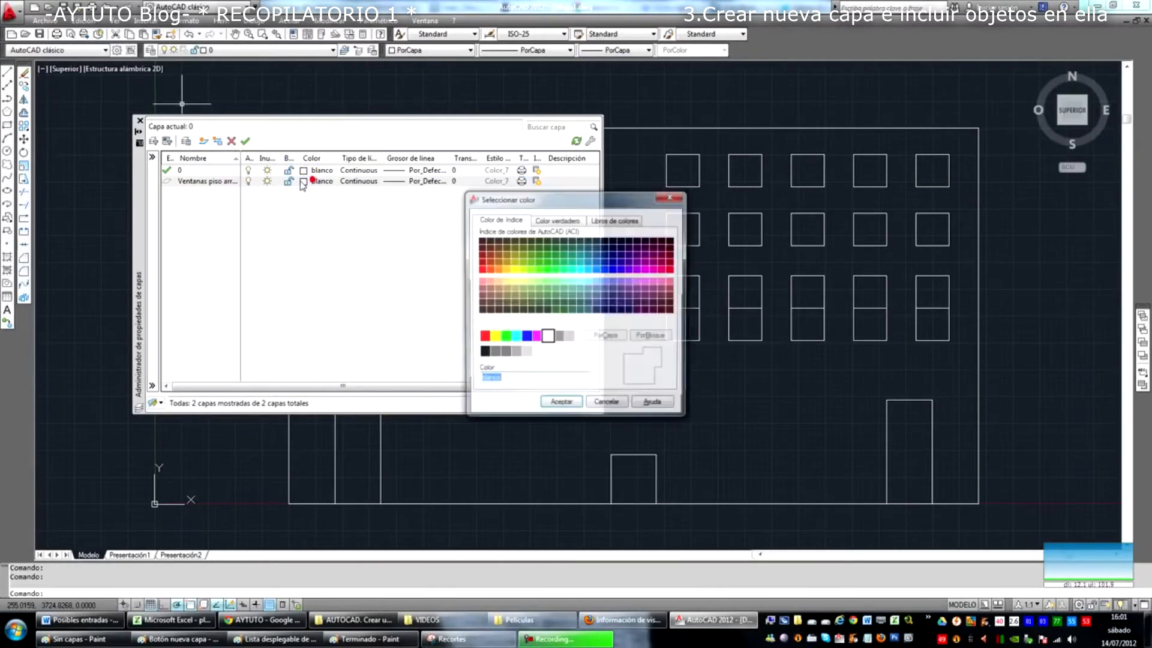
pyautogui.click(484, 334)
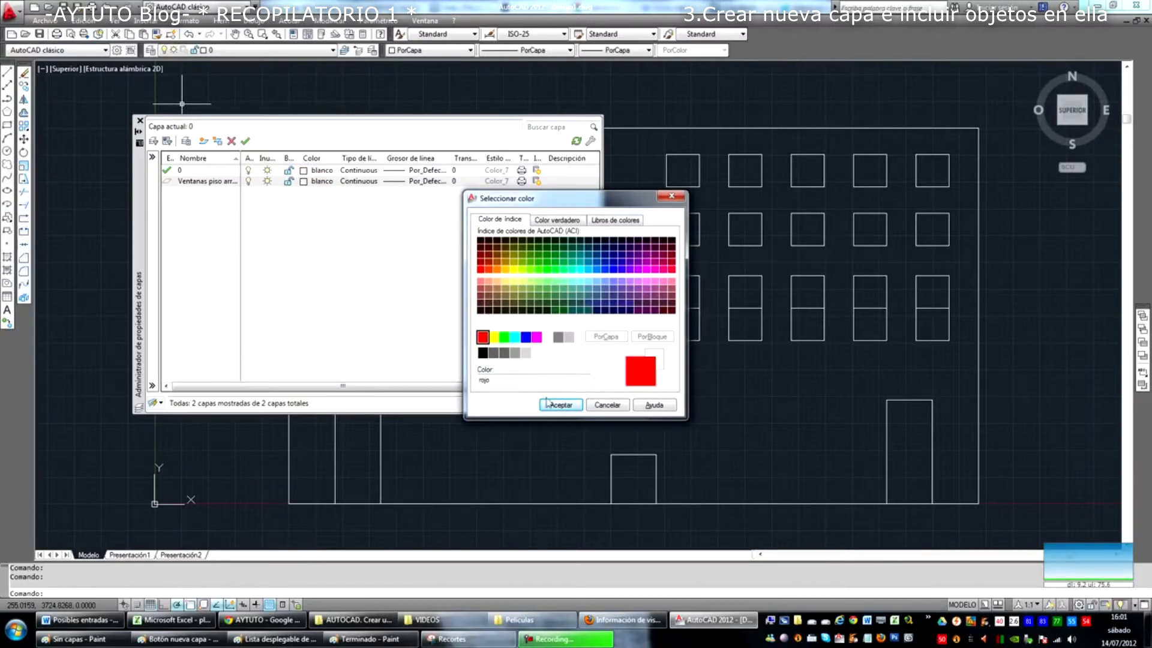
pyautogui.click(561, 405)
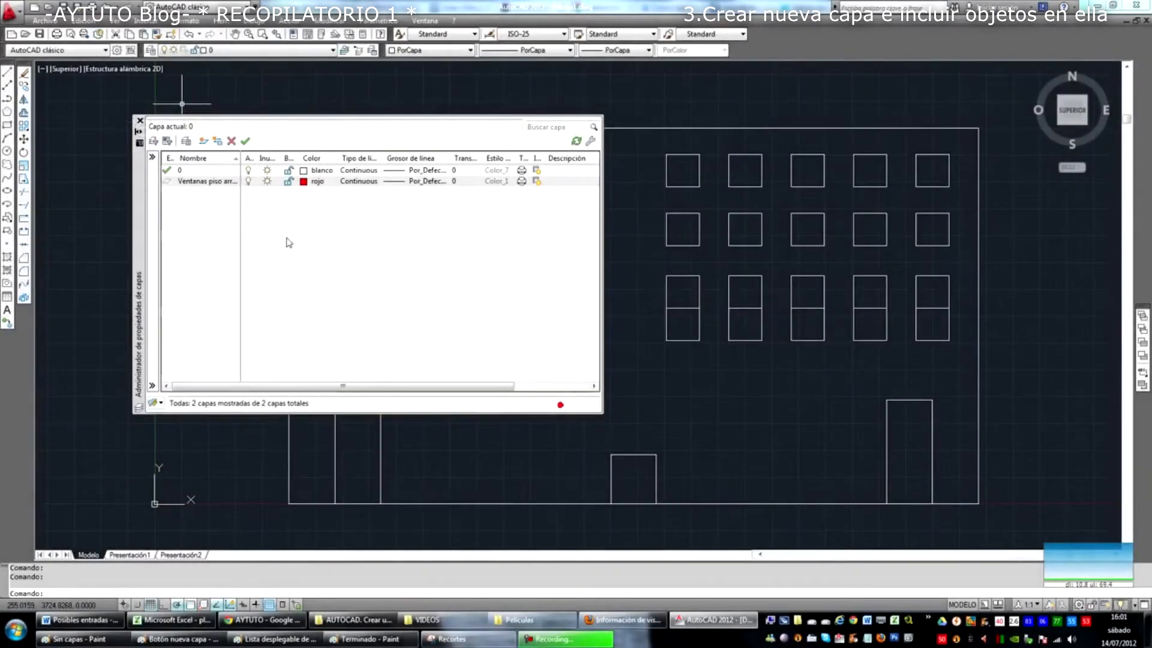
# Step: Create a layer named "Ventanas piso abajo" and set its color to green (verde)
pyautogui.click(204, 142)
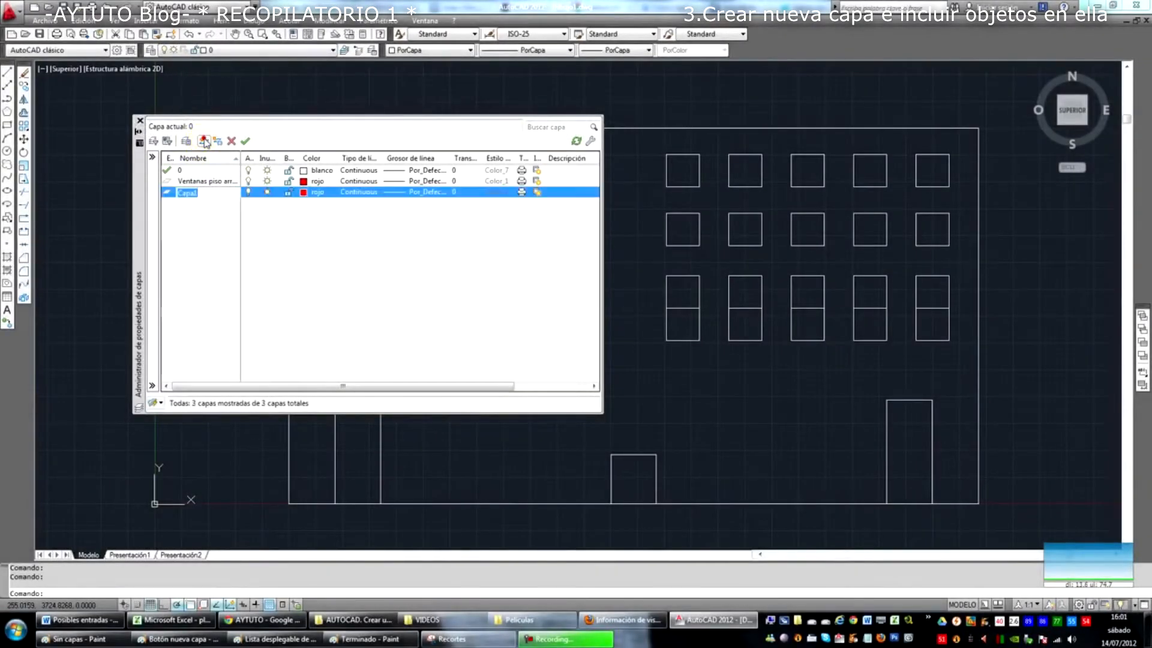
pyautogui.write('Ventanas piso ab...')
pyautogui.click(312, 192)
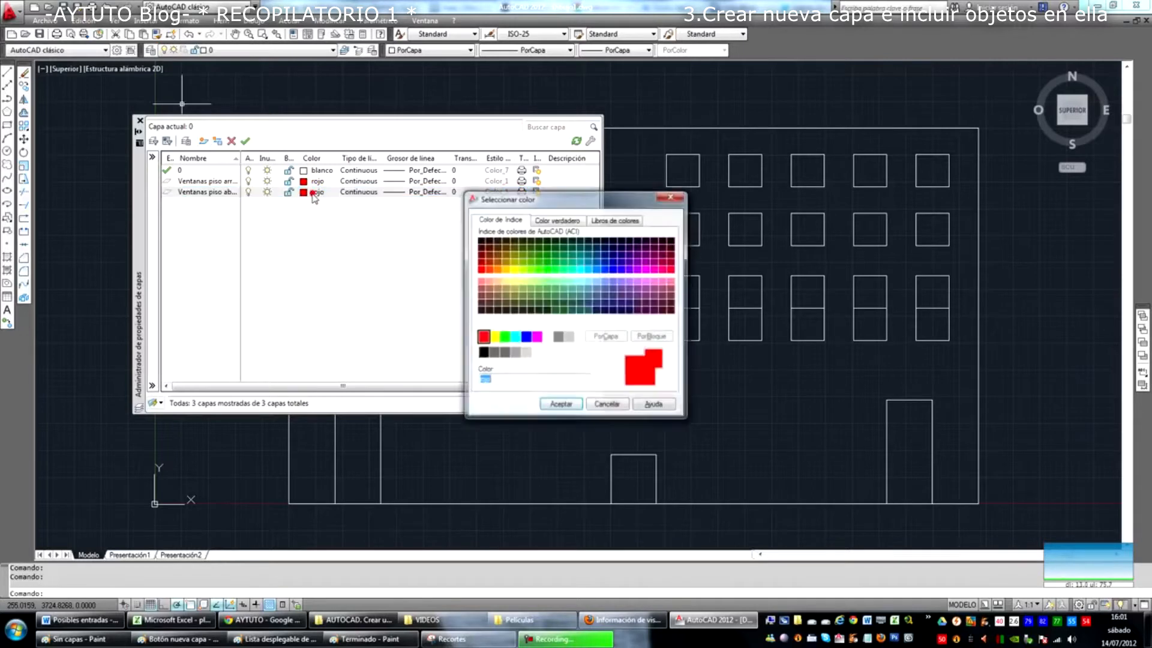
pyautogui.click(503, 337)
pyautogui.click(553, 405)
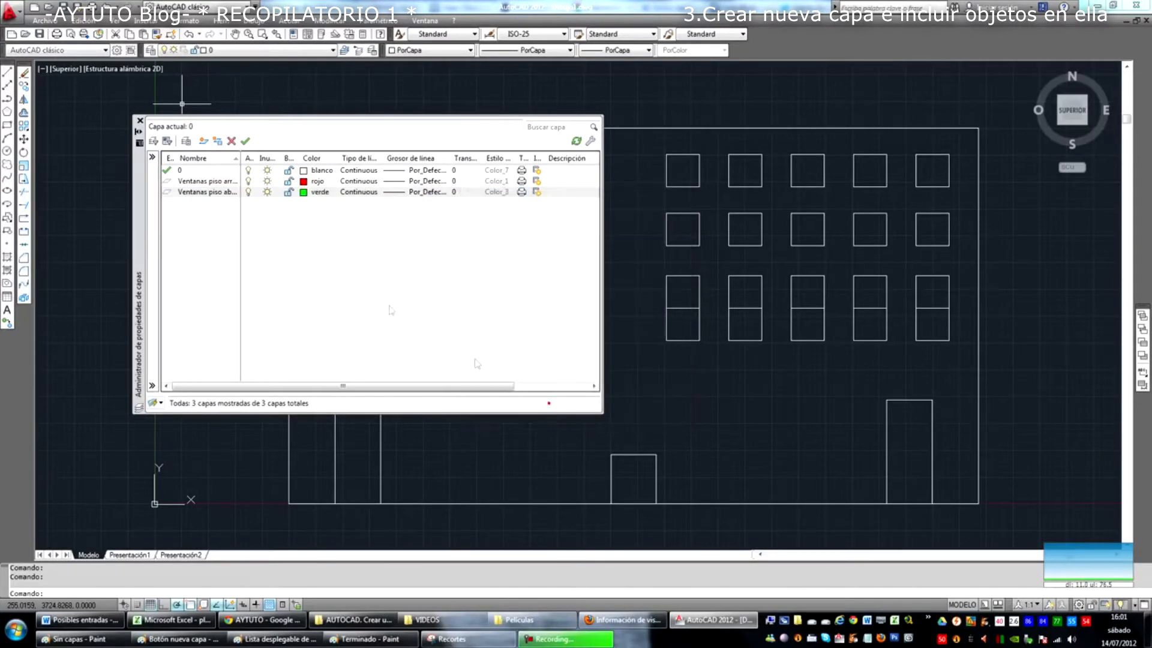
# Step: Create a layer named "Puertas" with the color yellow (amarillo) and close the layer properties manager
pyautogui.click(205, 143)
pyautogui.write('Puertas')
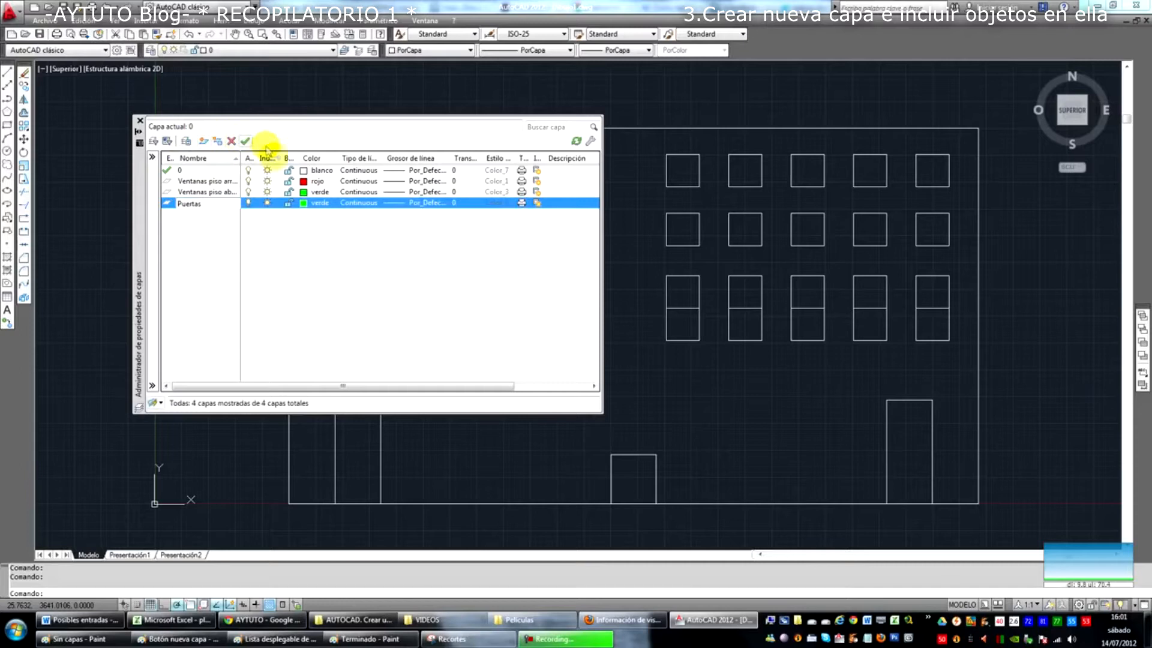
pyautogui.click(305, 205)
pyautogui.click(305, 204)
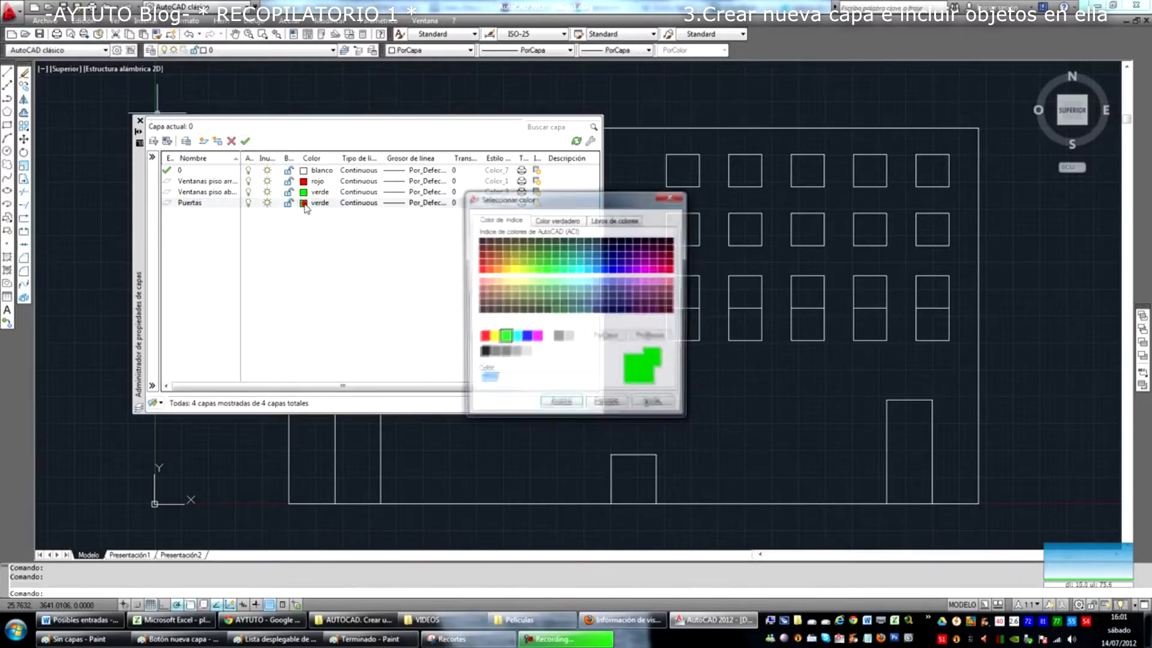
pyautogui.click(491, 338)
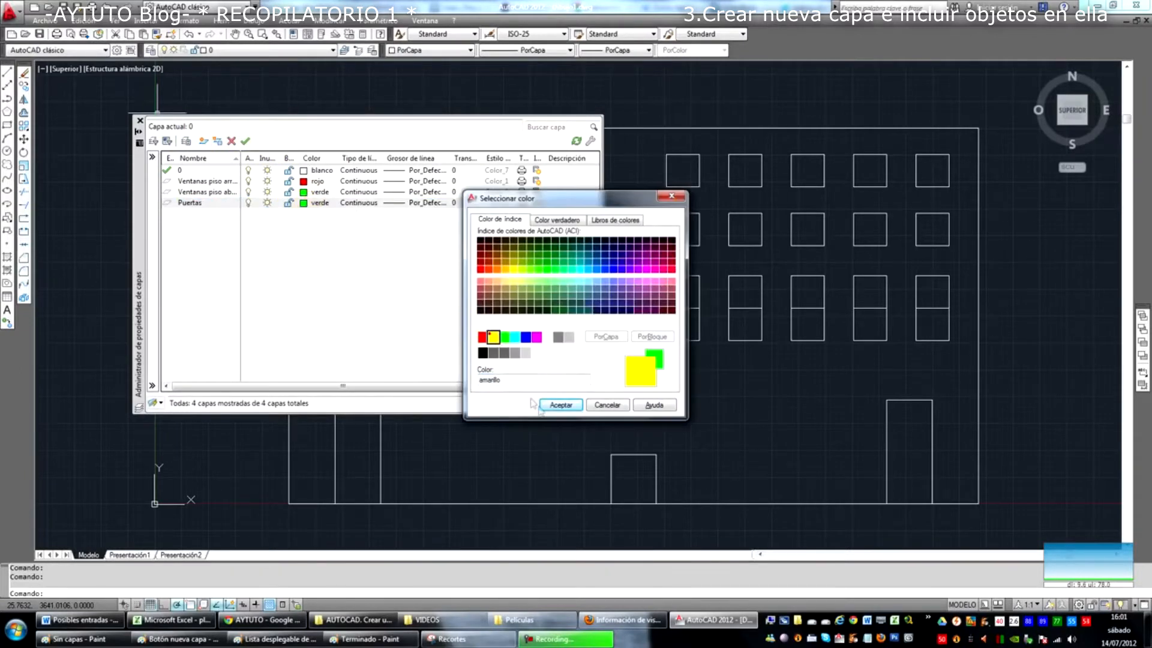
pyautogui.click(560, 405)
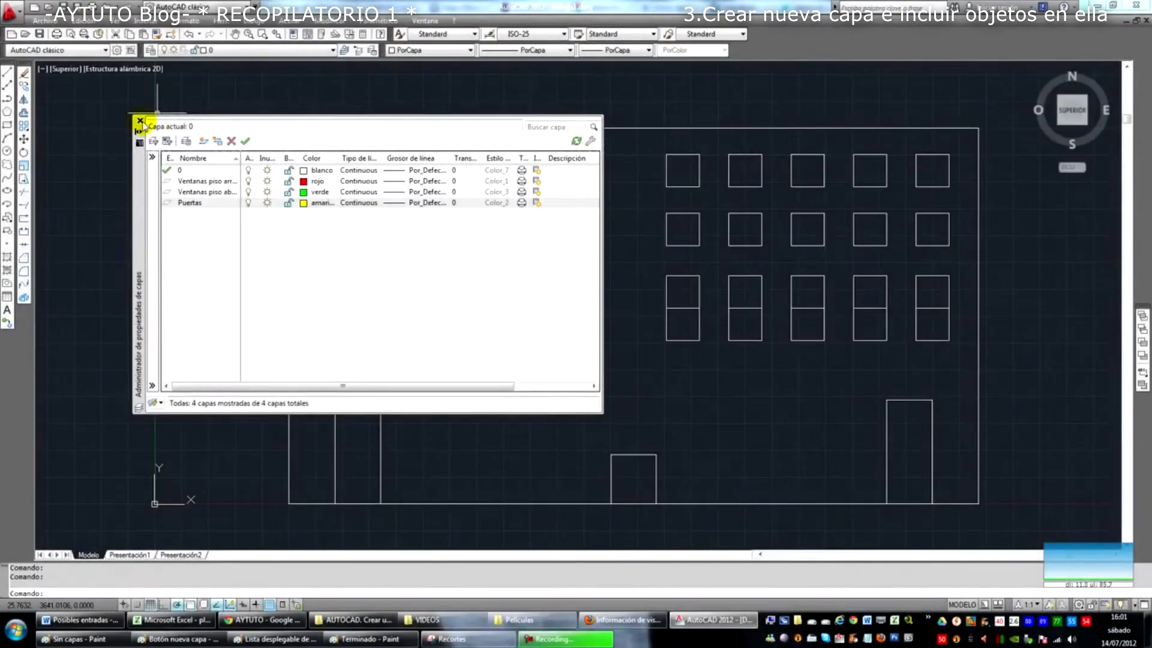
pyautogui.click(141, 121)
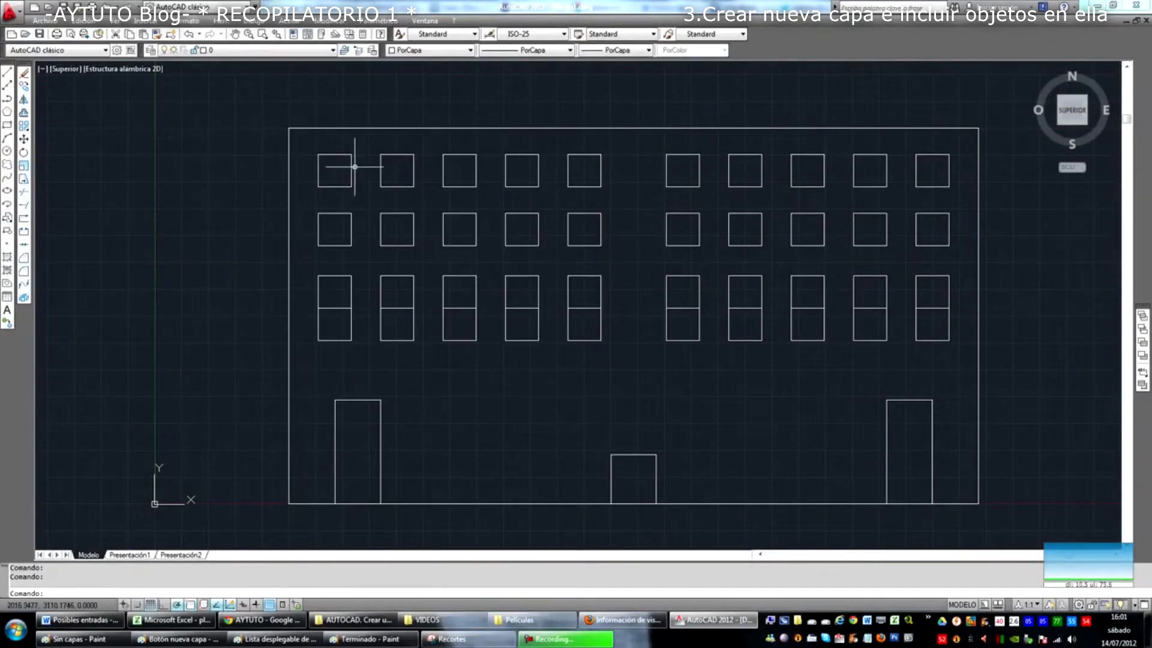
# Step: Move all windows in the facade's two upper rows to the layer "Ventanas piso arriba" and clear the selection
pyautogui.click(959, 259)
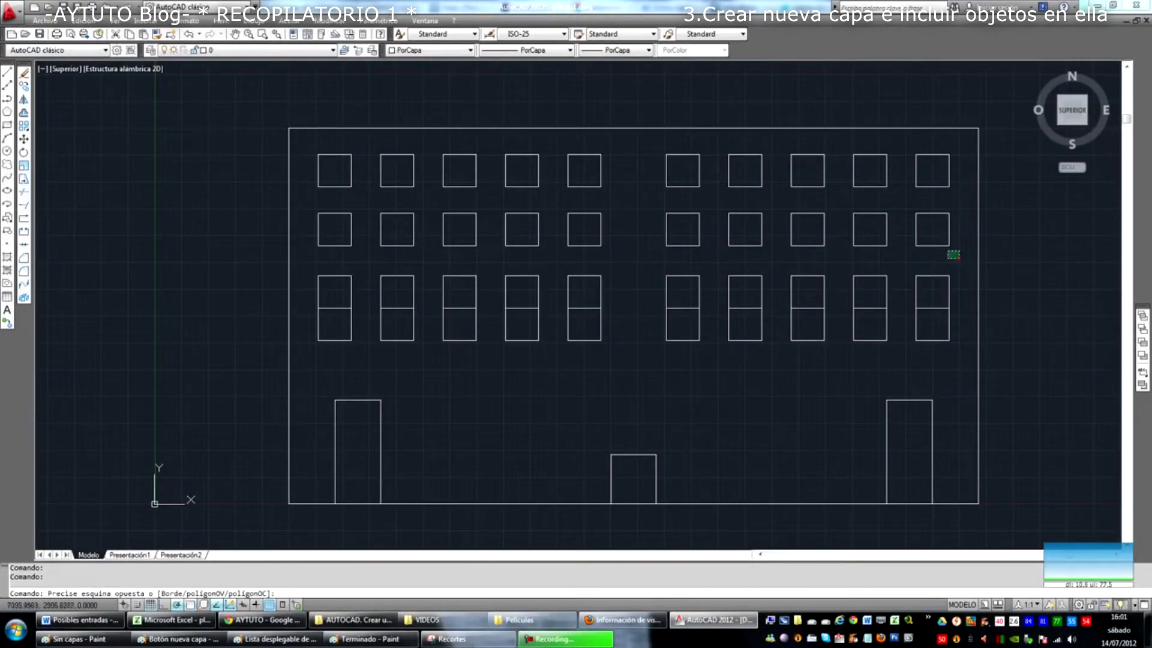
pyautogui.click(305, 143)
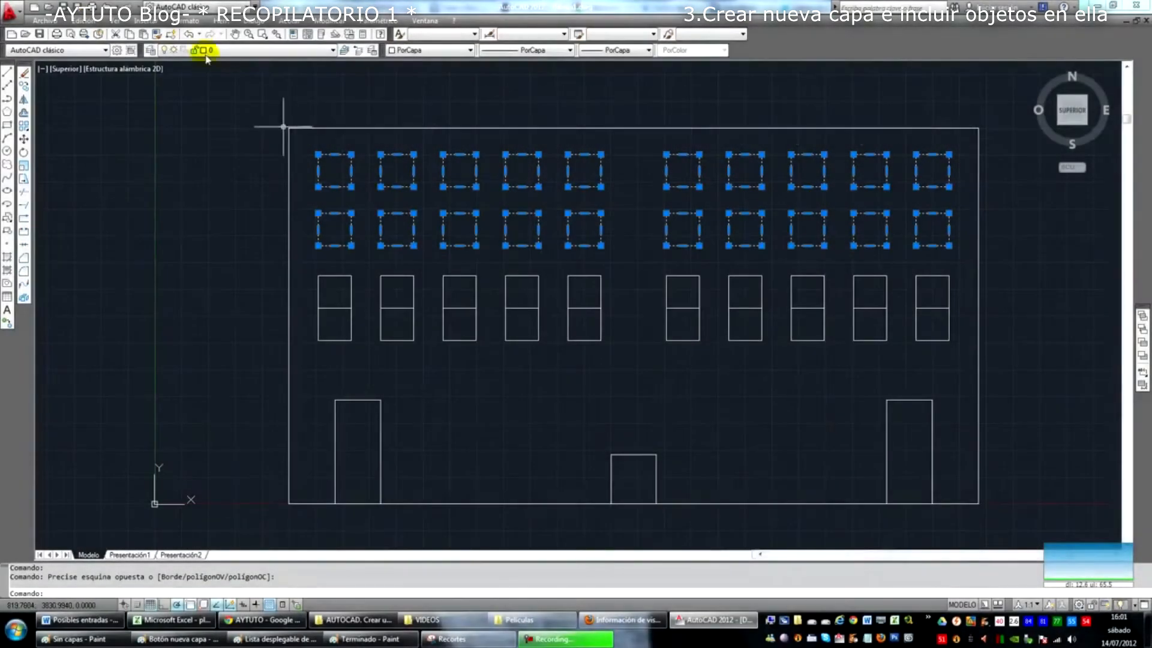
pyautogui.click(260, 51)
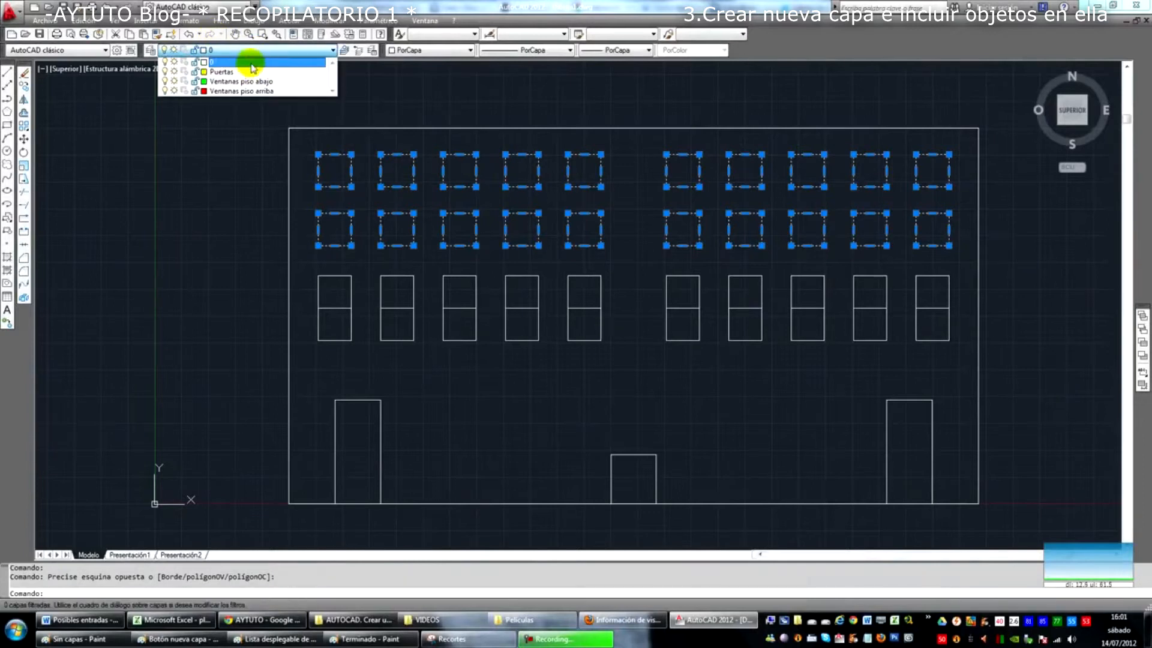
pyautogui.click(255, 92)
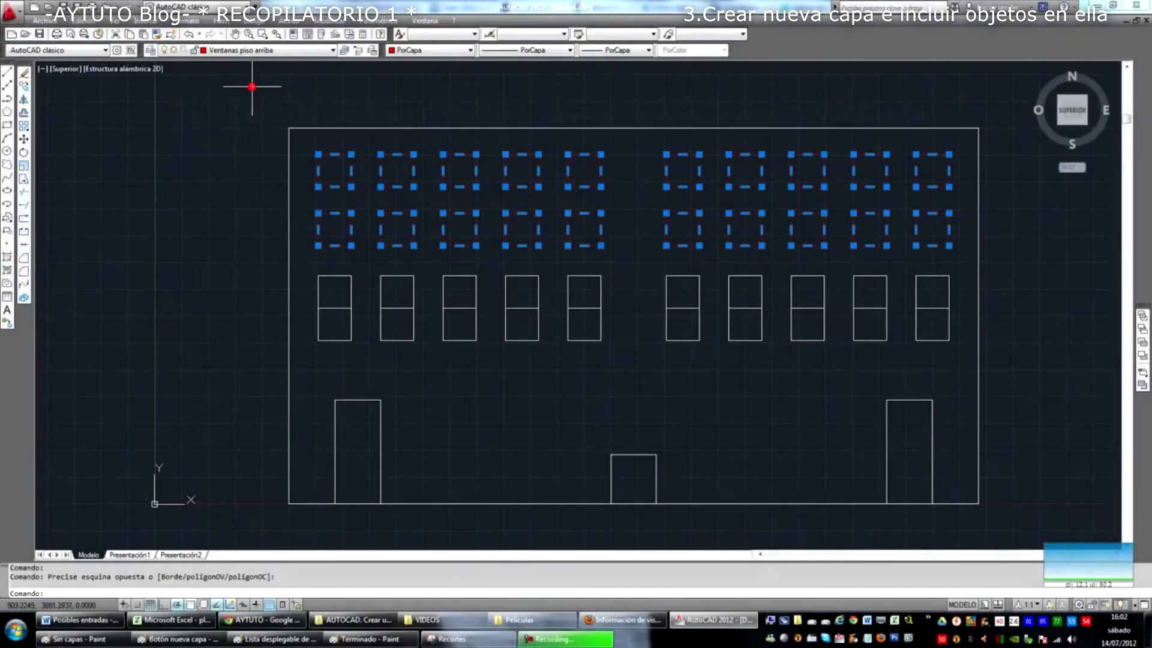
pyautogui.press('Escape')
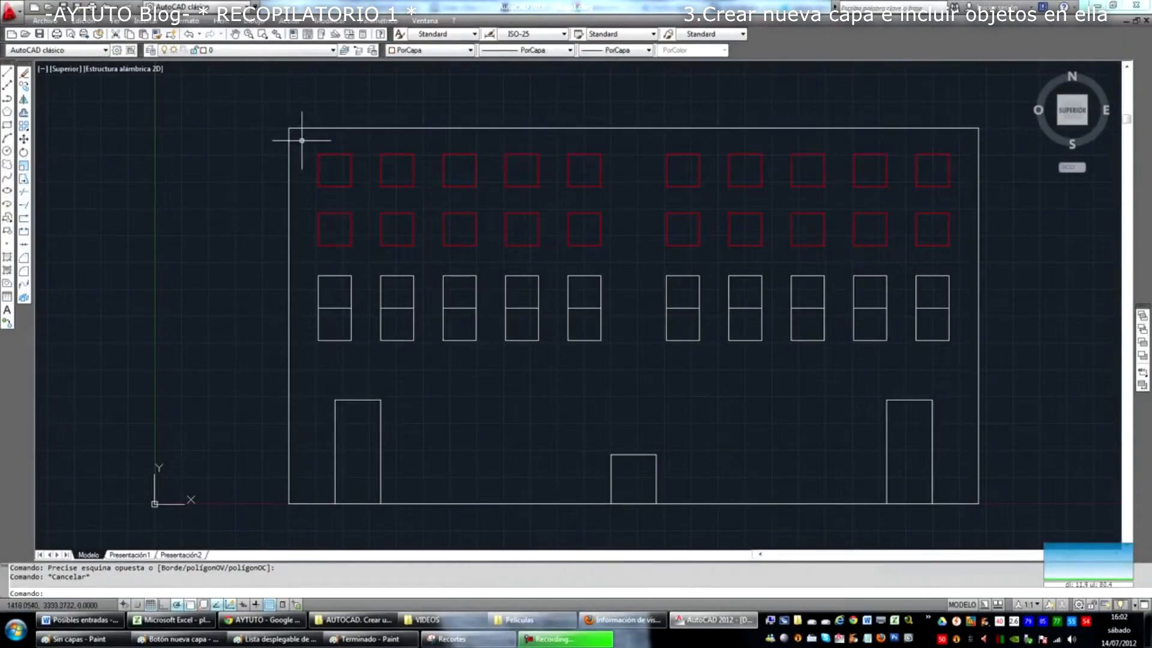
# Step: Move the row of tall divided windows to the layer "Ventanas piso abajo" and clear the selection
pyautogui.click(955, 355)
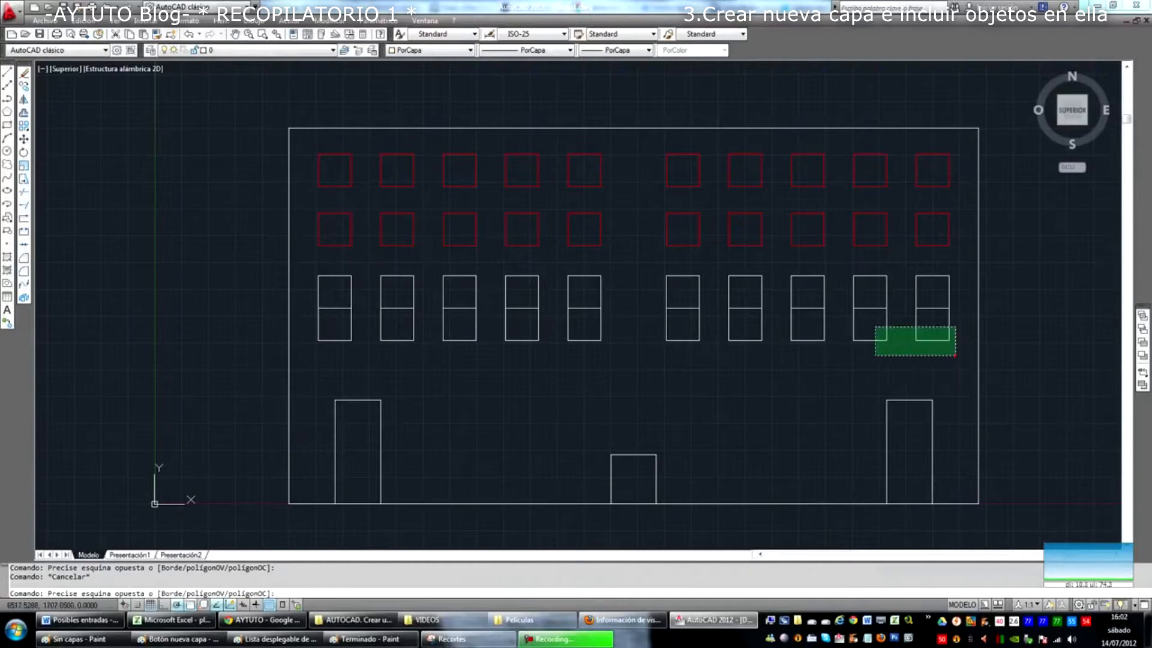
pyautogui.click(302, 257)
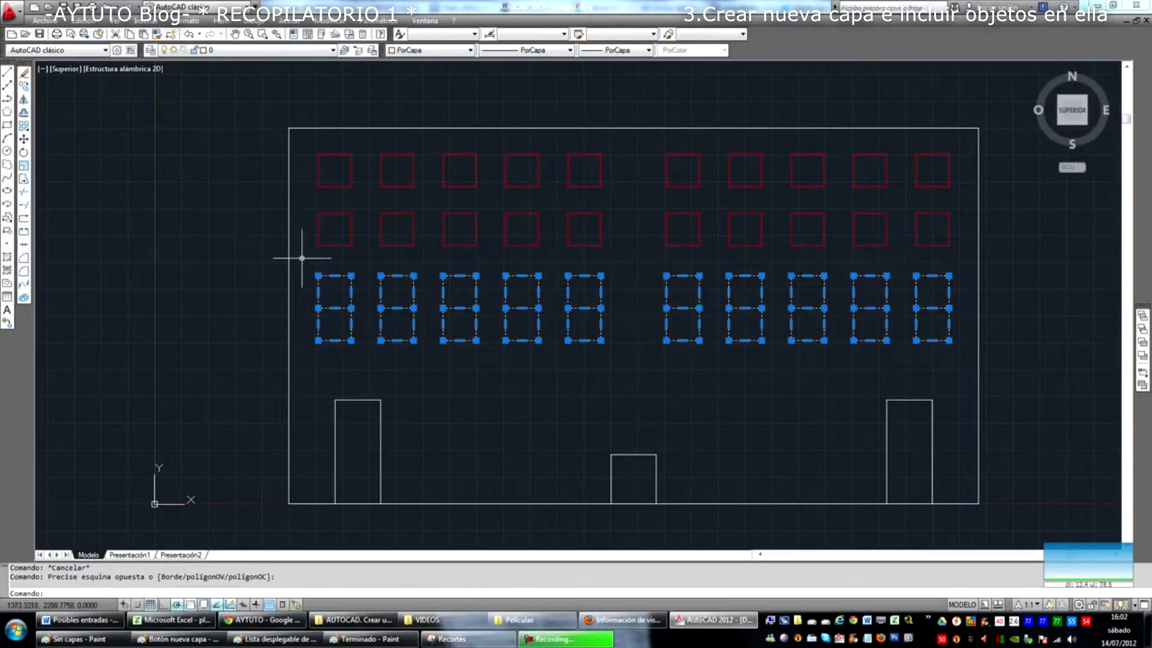
pyautogui.click(272, 51)
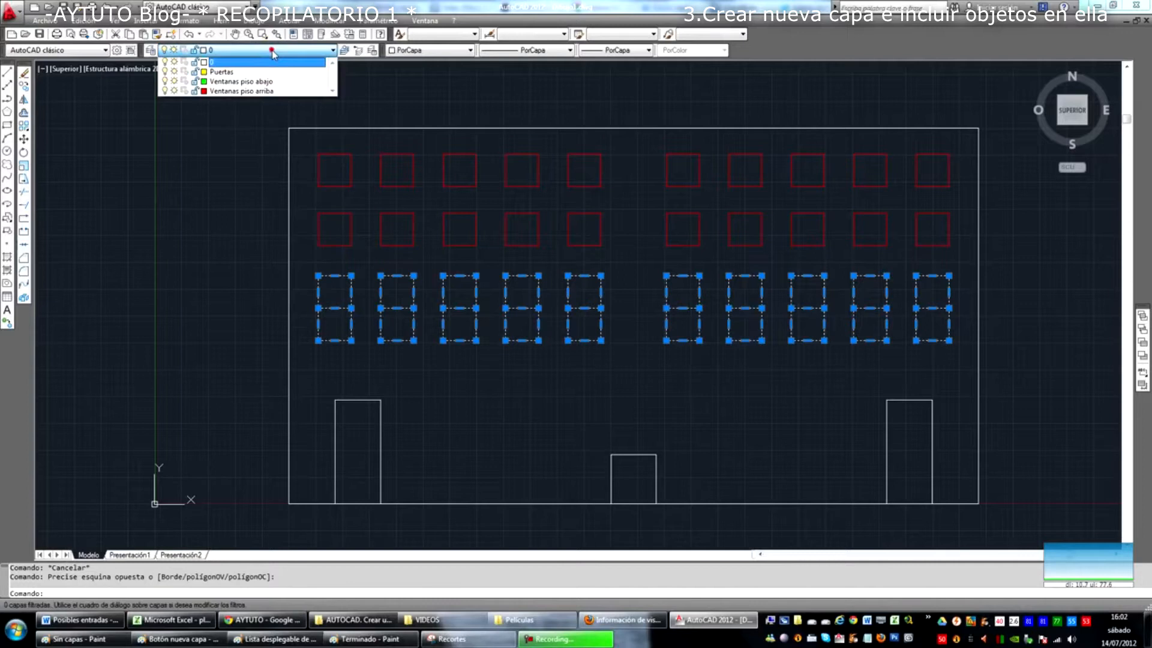
pyautogui.click(243, 81)
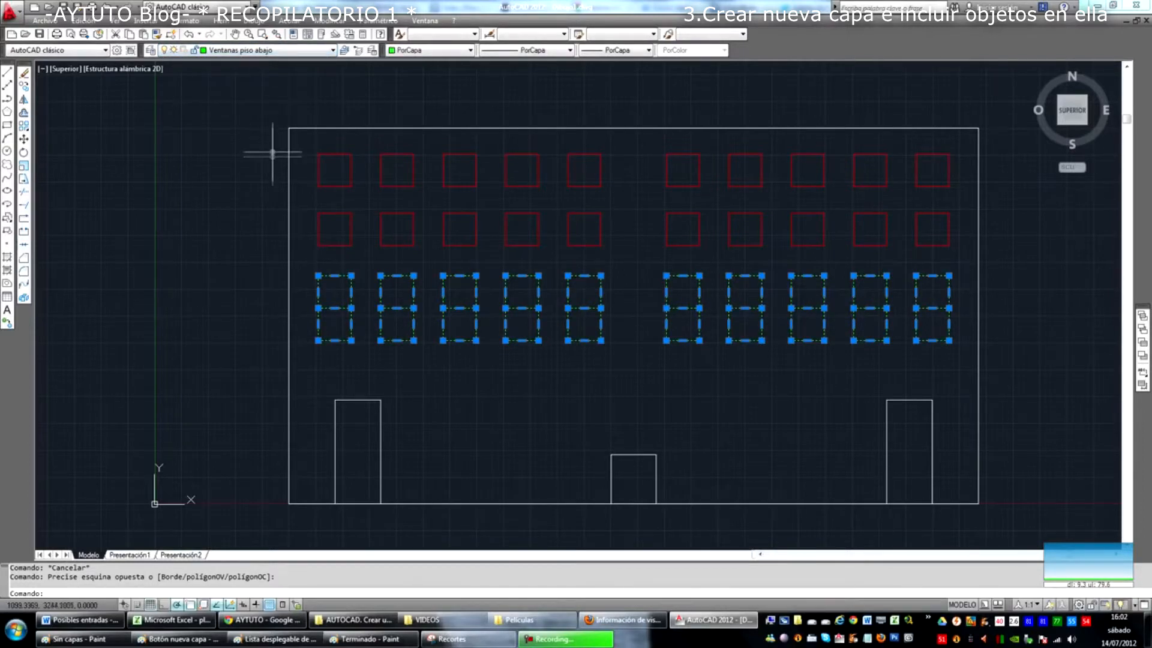
pyautogui.press('Escape')
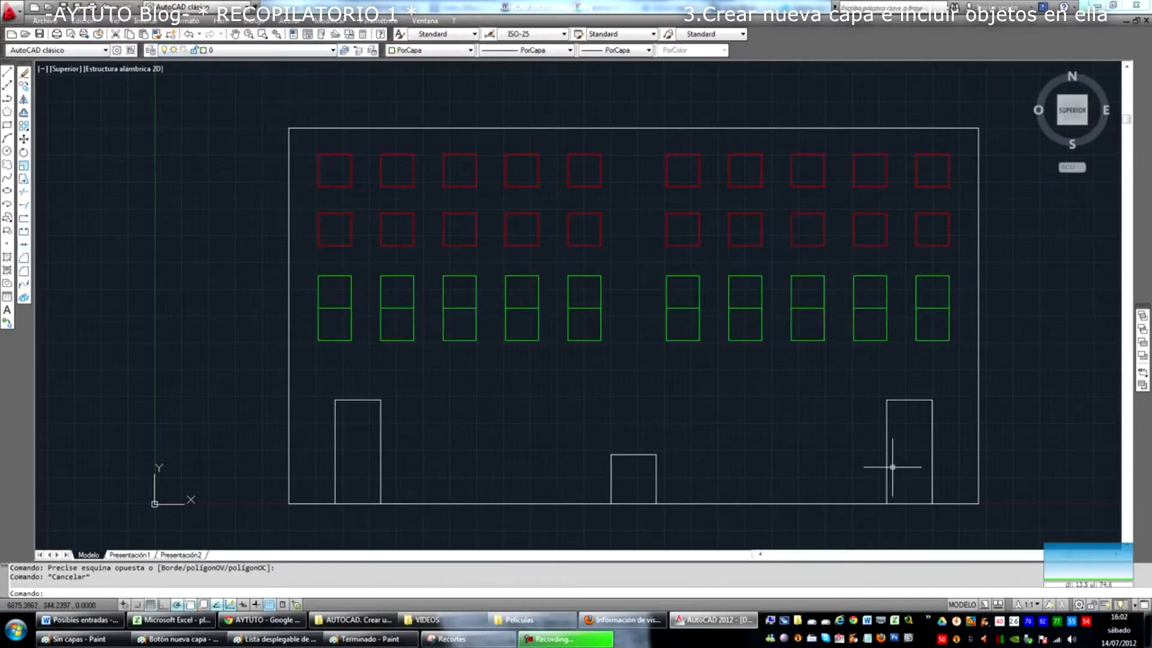
# Step: Move the three doors at the base of the facade to the layer "Puertas" and clear the selection
pyautogui.click(943, 482)
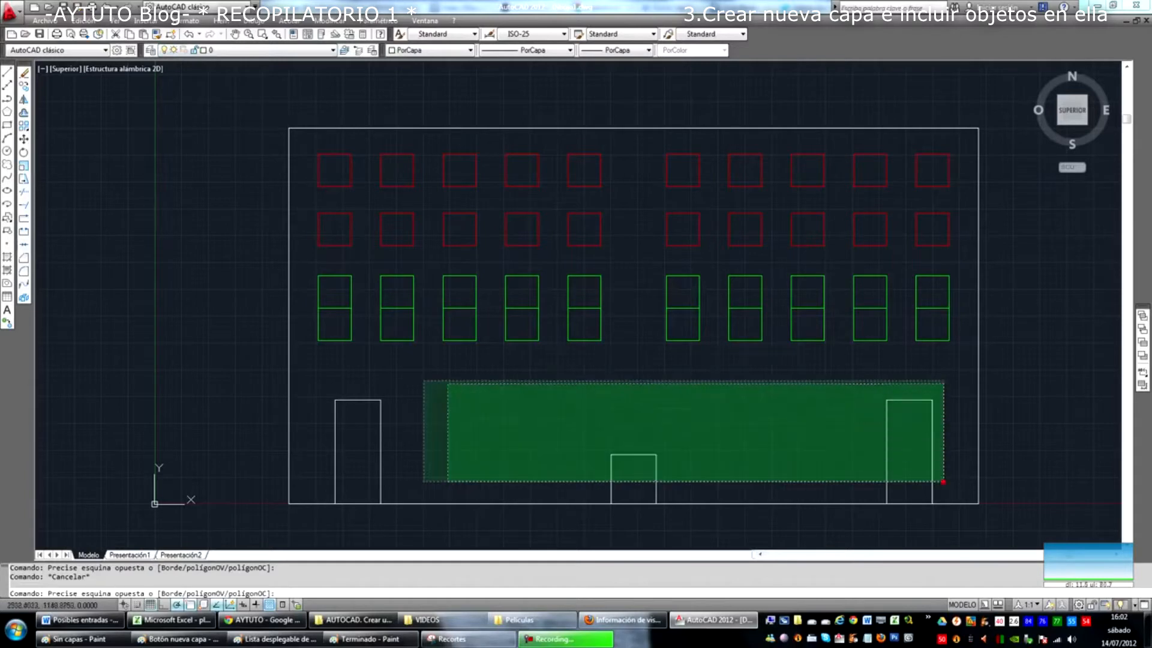
pyautogui.click(340, 373)
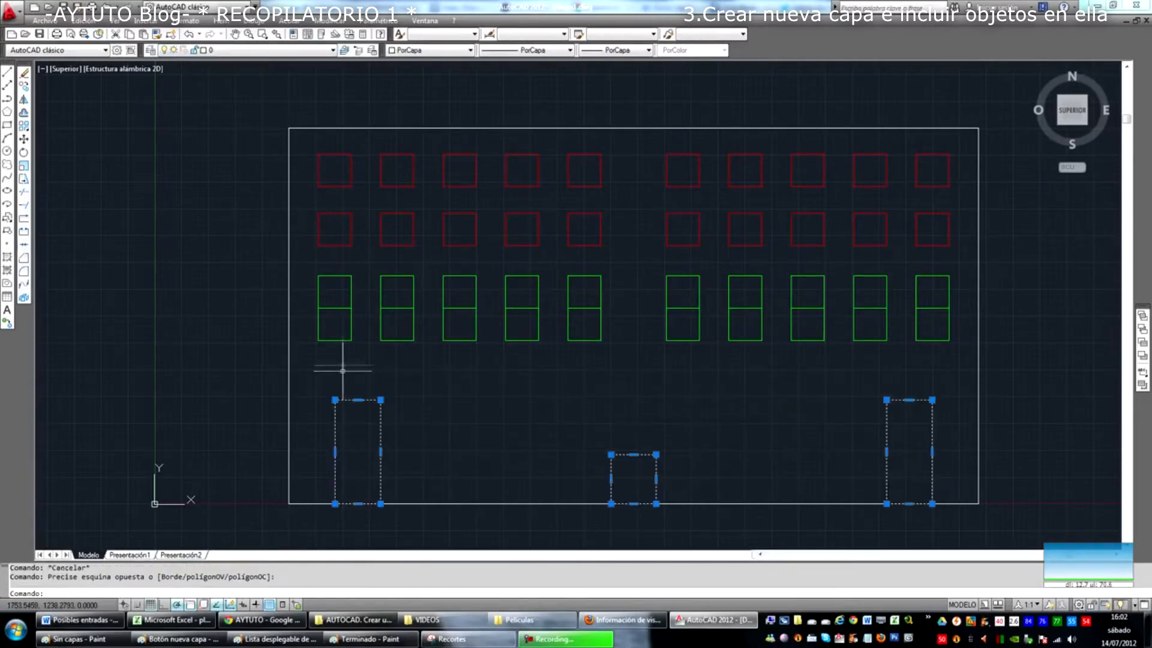
pyautogui.click(294, 50)
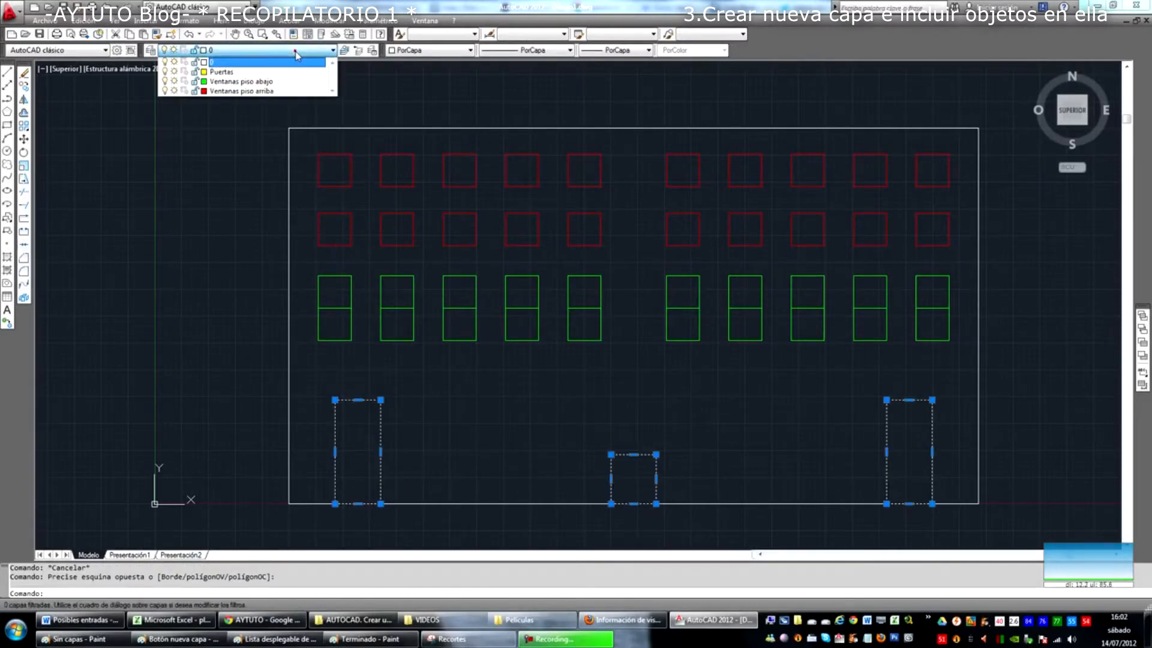
pyautogui.click(264, 73)
pyautogui.press('Escape')
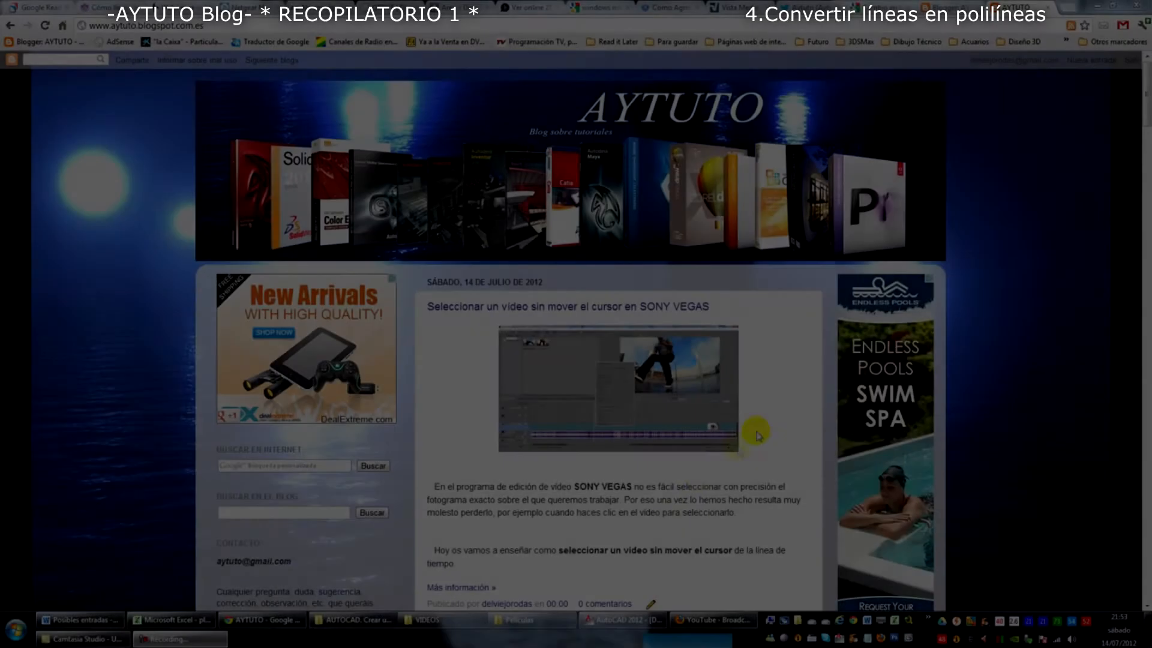
# Step: Switch to AutoCAD 2012 and check whether the square's right side is a separate line by selecting and deselecting it
pyautogui.click(611, 622)
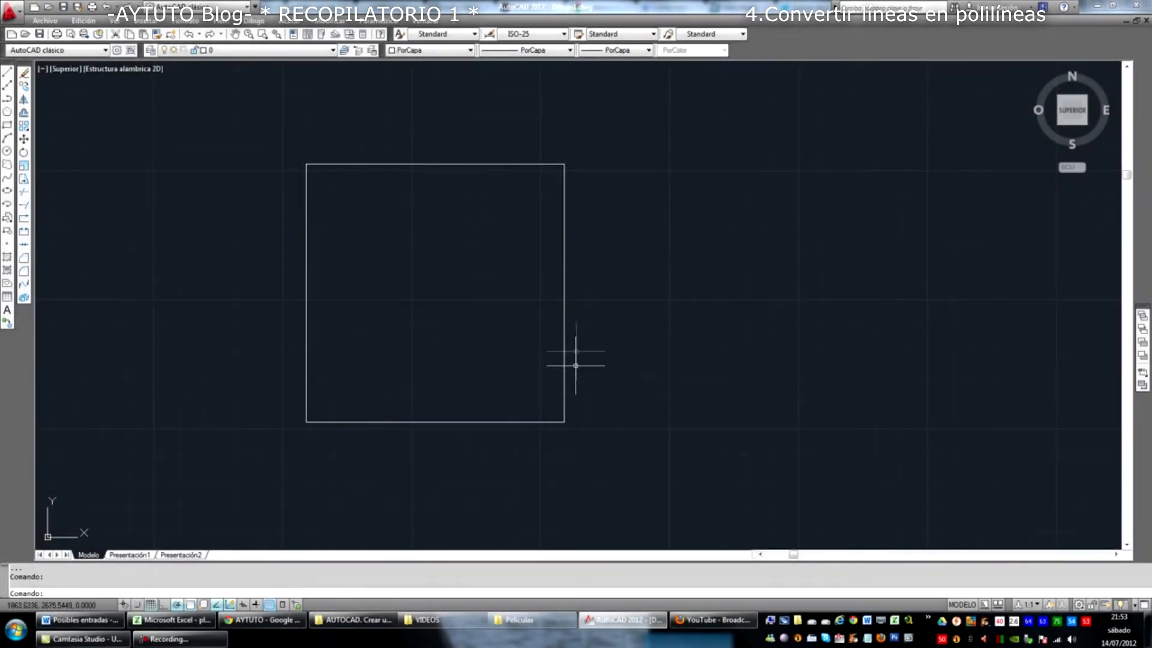
pyautogui.click(565, 294)
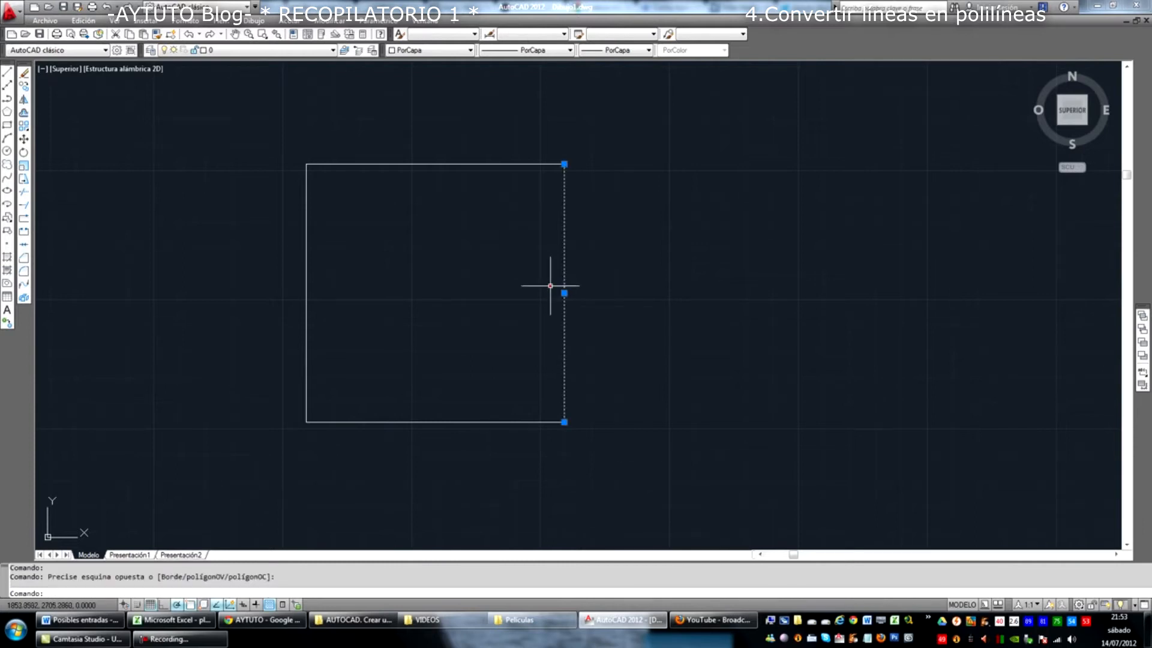
pyautogui.press('Escape')
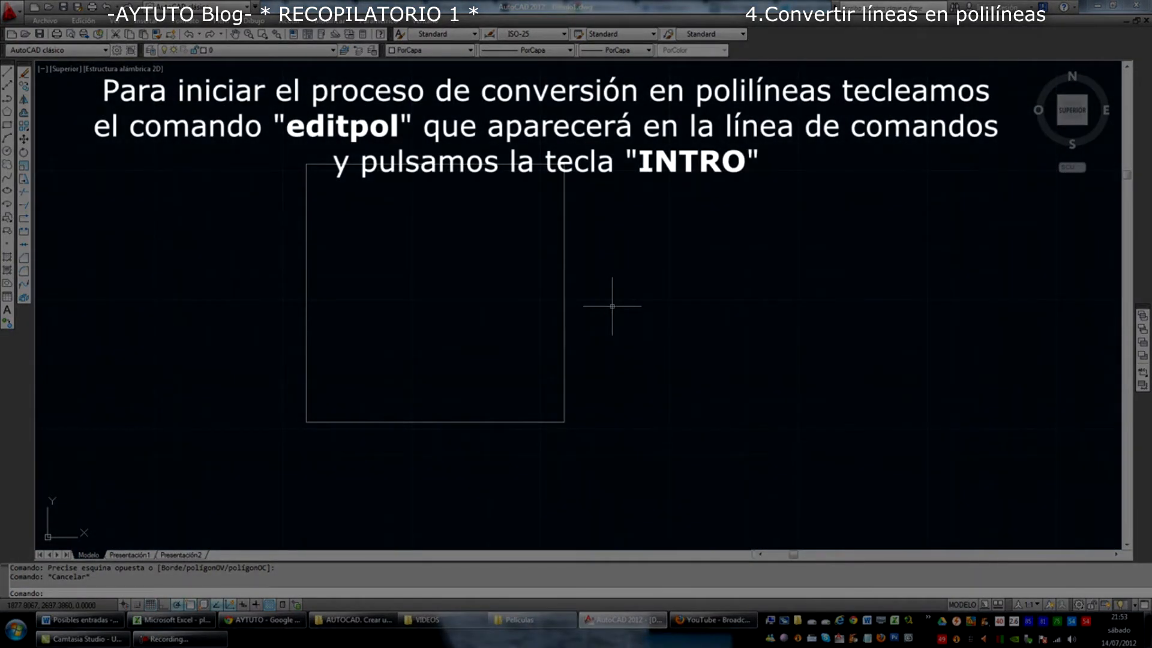
# Step: Run the editpol command on the square's right side and convert that line into a polyline
pyautogui.write('editpol')
pyautogui.press('Return')
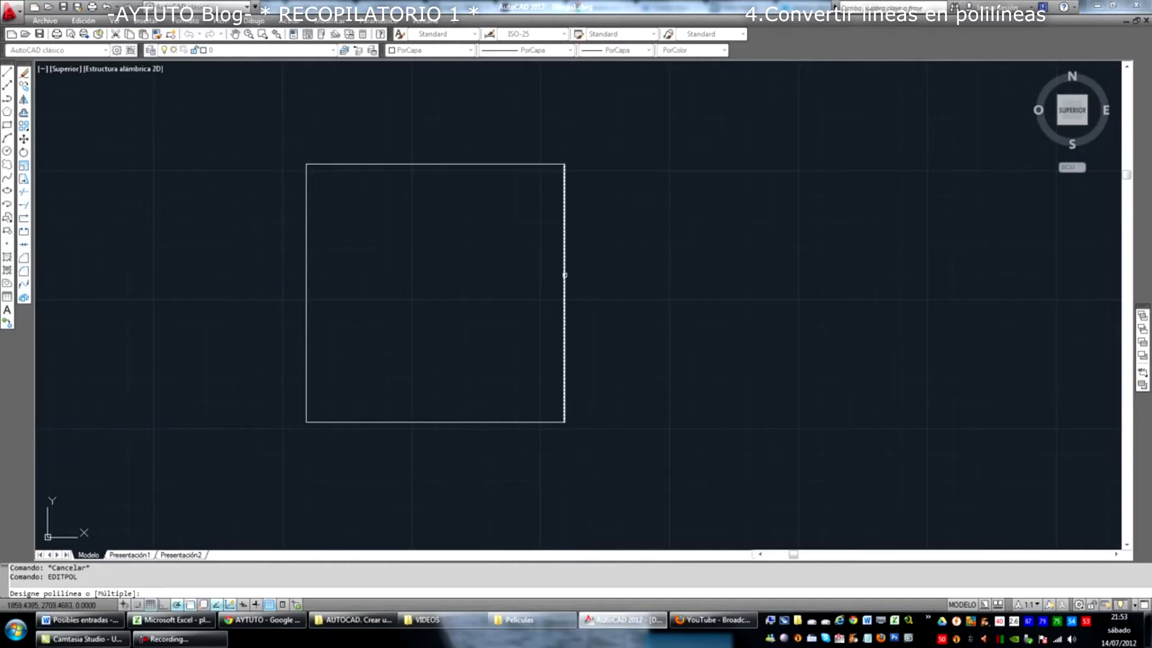
pyautogui.click(564, 275)
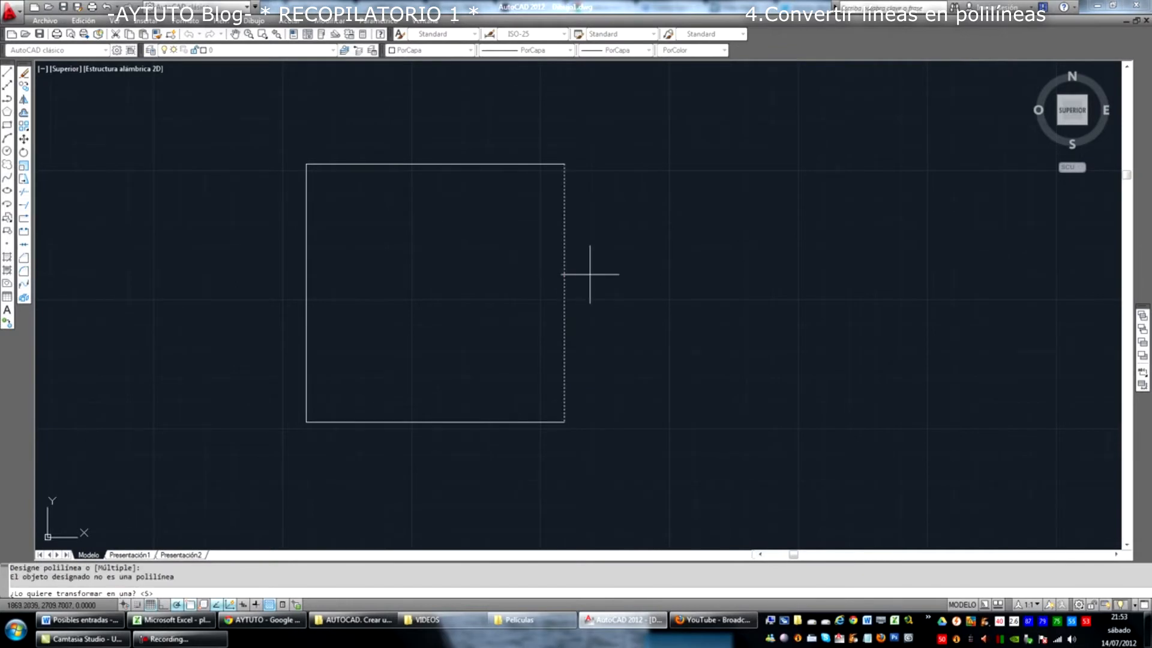
pyautogui.press('Return')
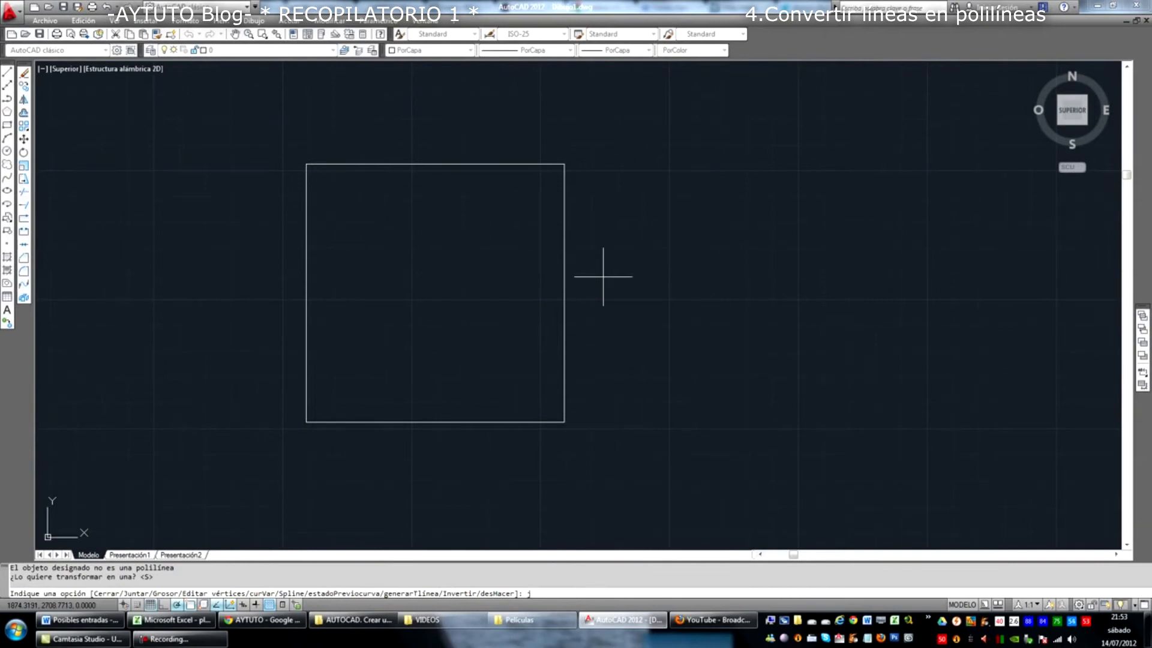
# Step: Join all four sides of the square into a single polyline with the Juntar option
pyautogui.press('Return')
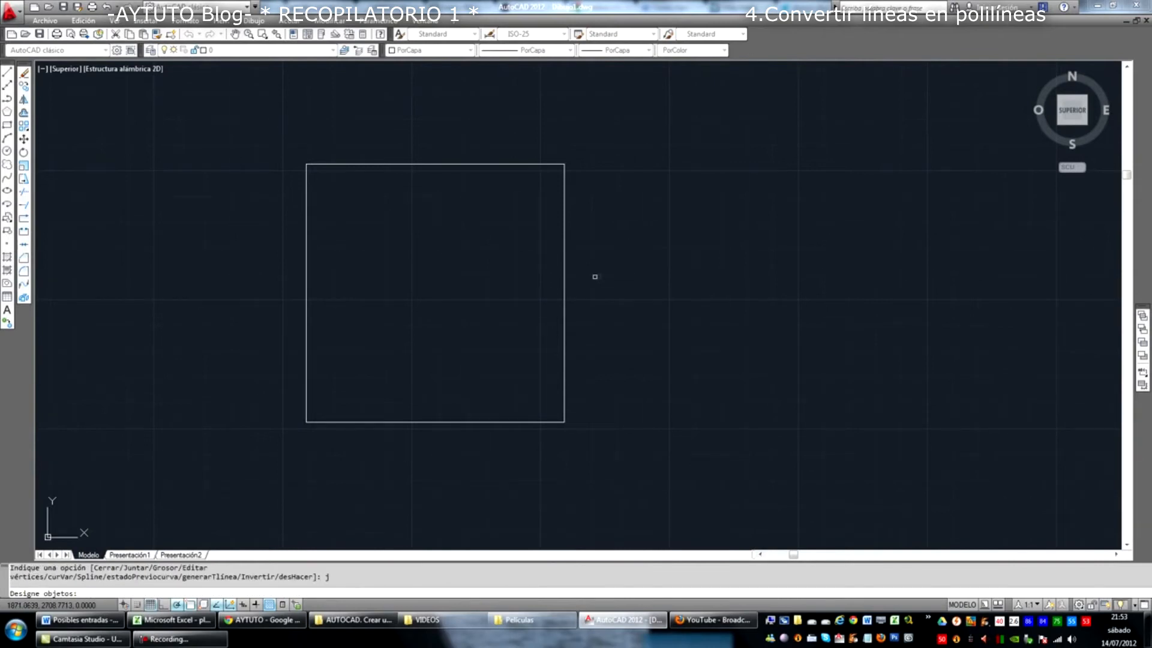
pyautogui.click(564, 255)
pyautogui.click(390, 164)
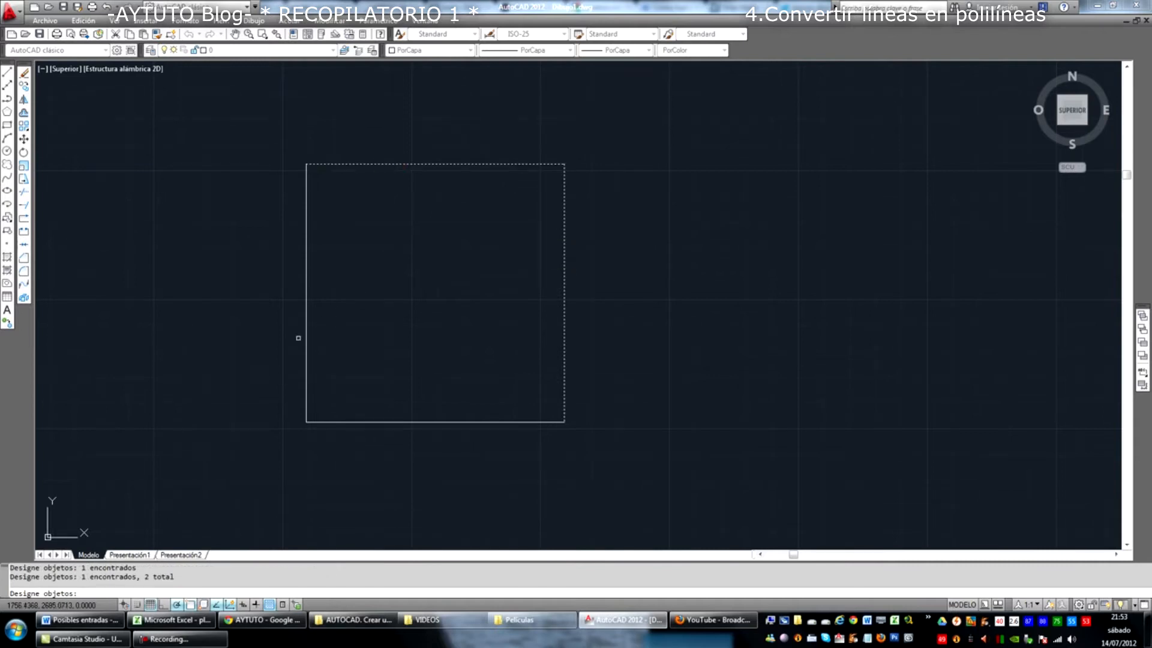
pyautogui.click(306, 338)
pyautogui.click(372, 422)
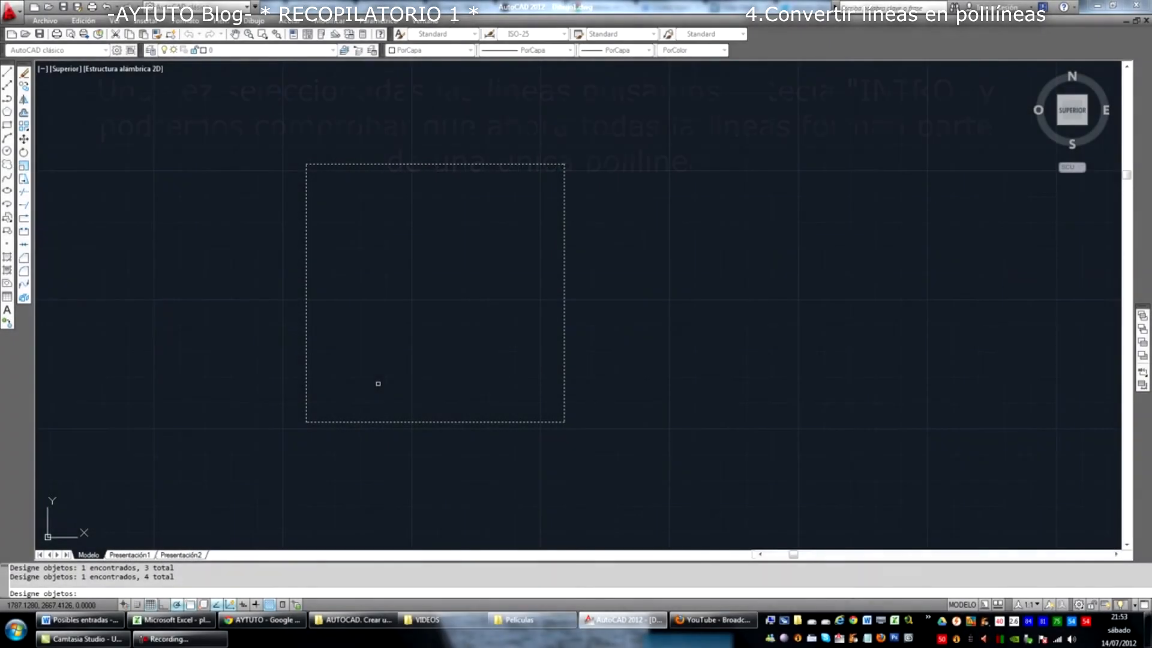
pyautogui.press('Return')
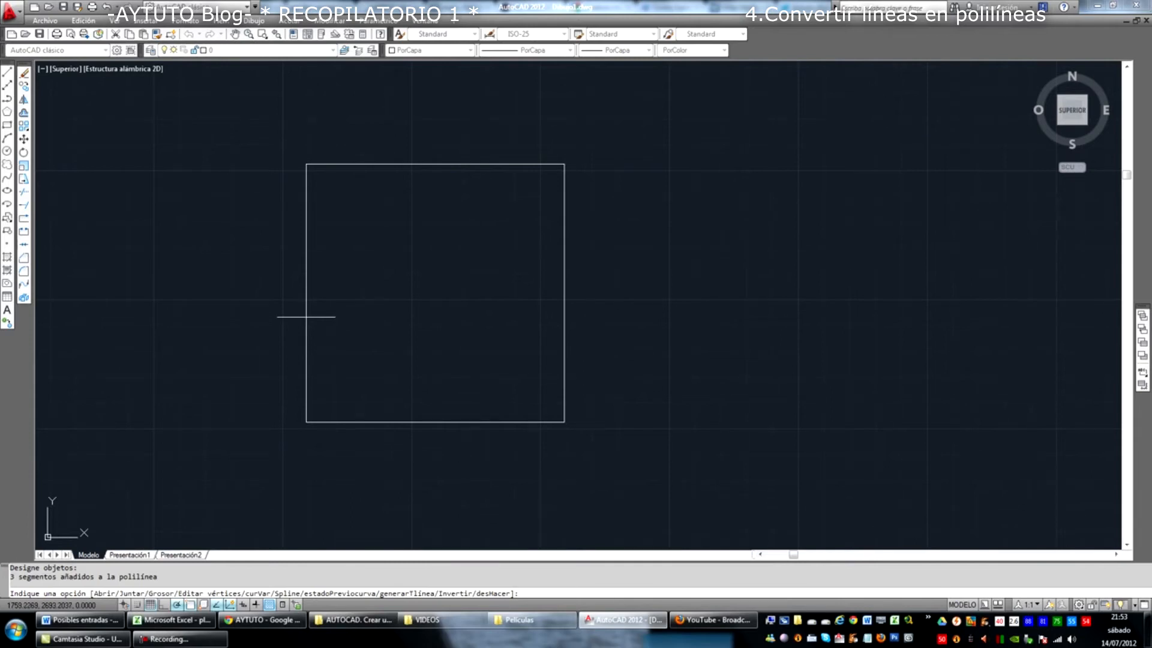
# Step: Finish the polyline edit and select the square to check whether its four sides form one object
pyautogui.press('Return')
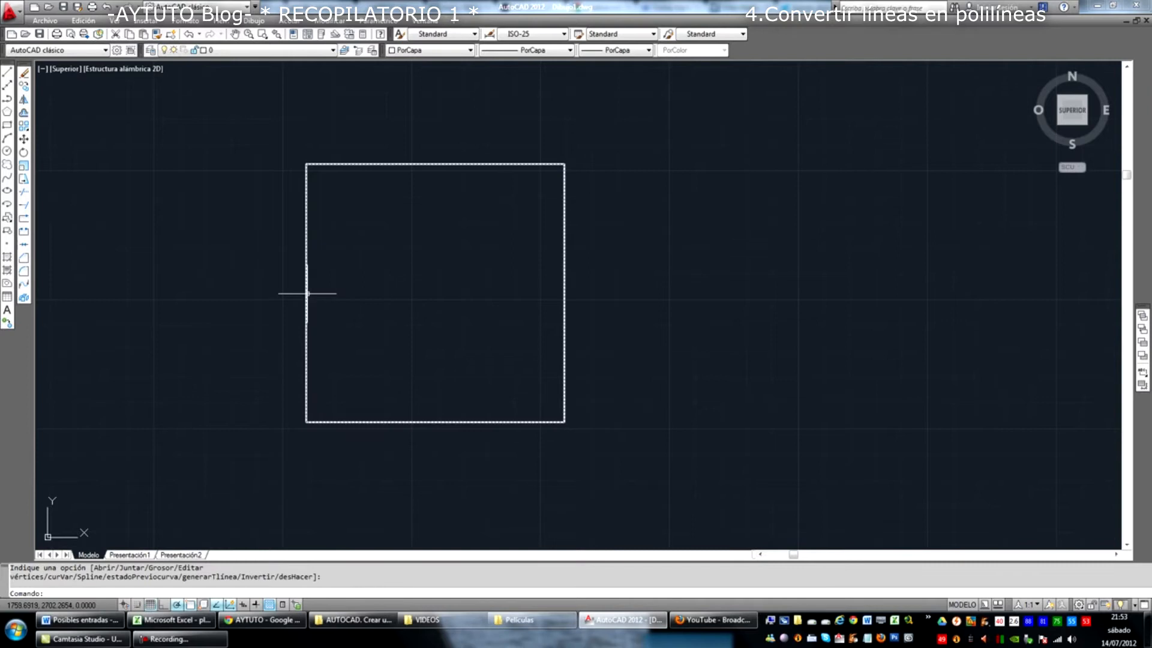
pyautogui.click(307, 294)
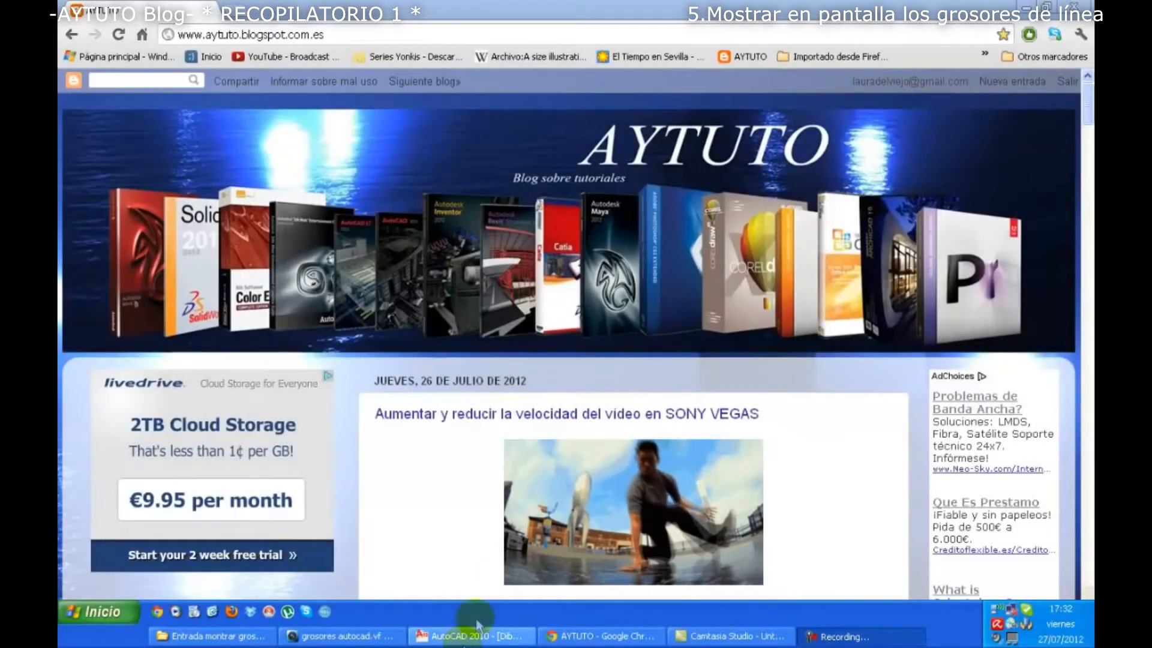
# Step: Switch to AutoCAD 2010 and enable Mostrar grosor de línea in the lineweight settings for the four diagonal lines
pyautogui.click(454, 637)
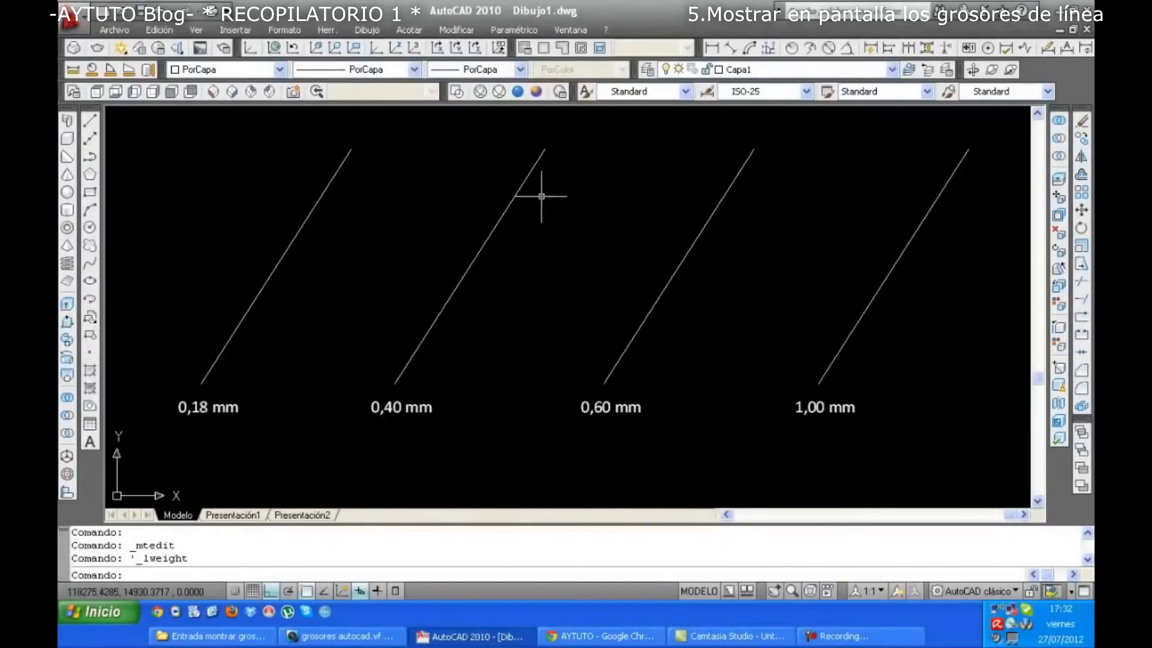
pyautogui.click(284, 30)
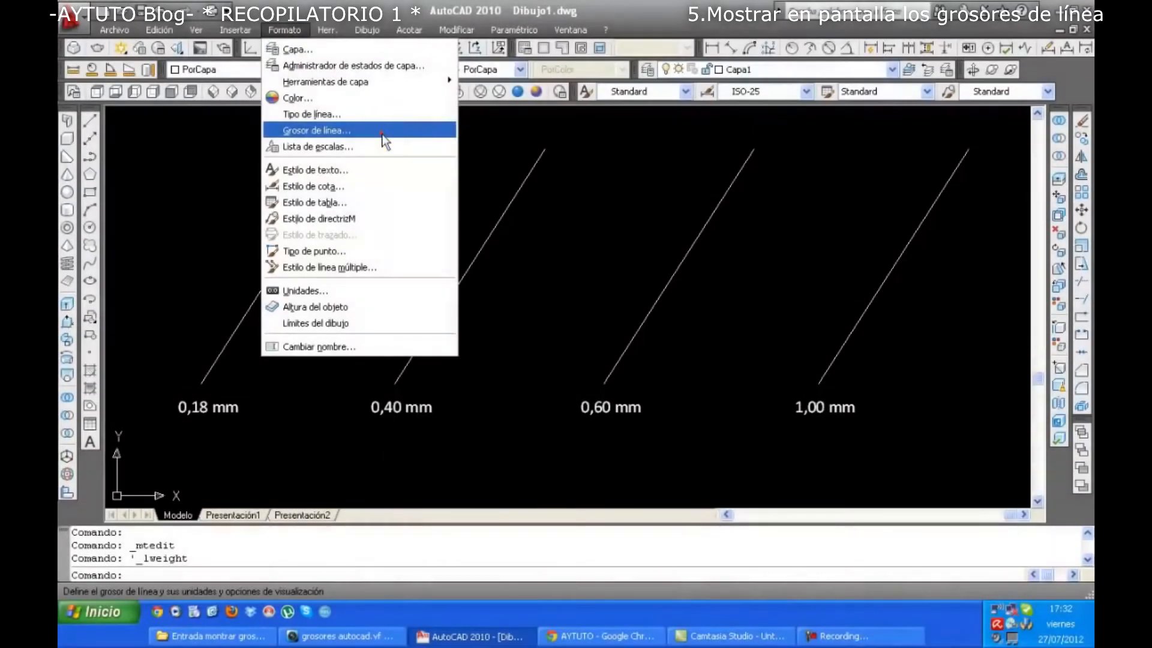
pyautogui.click(382, 137)
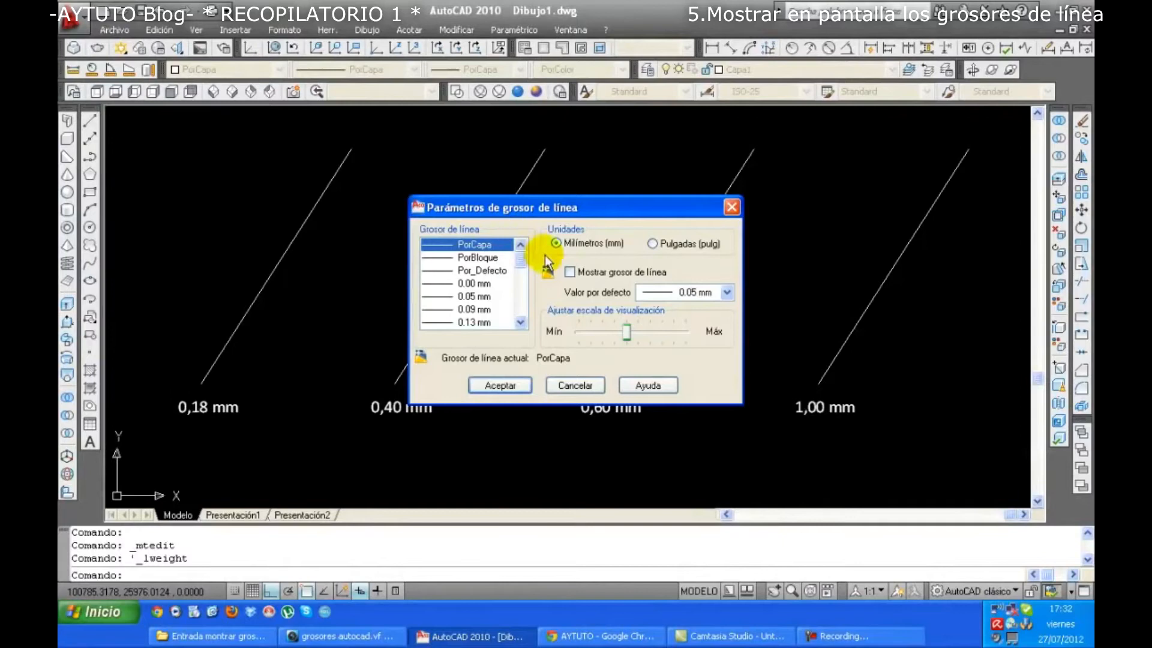
pyautogui.click(570, 273)
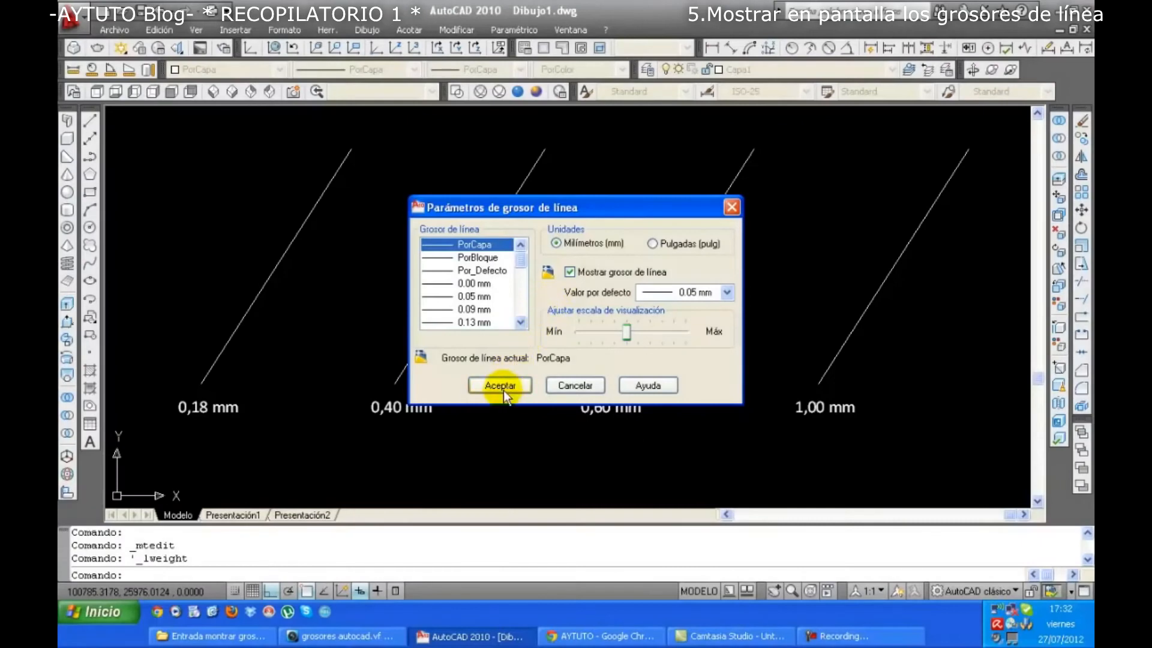
pyautogui.click(501, 387)
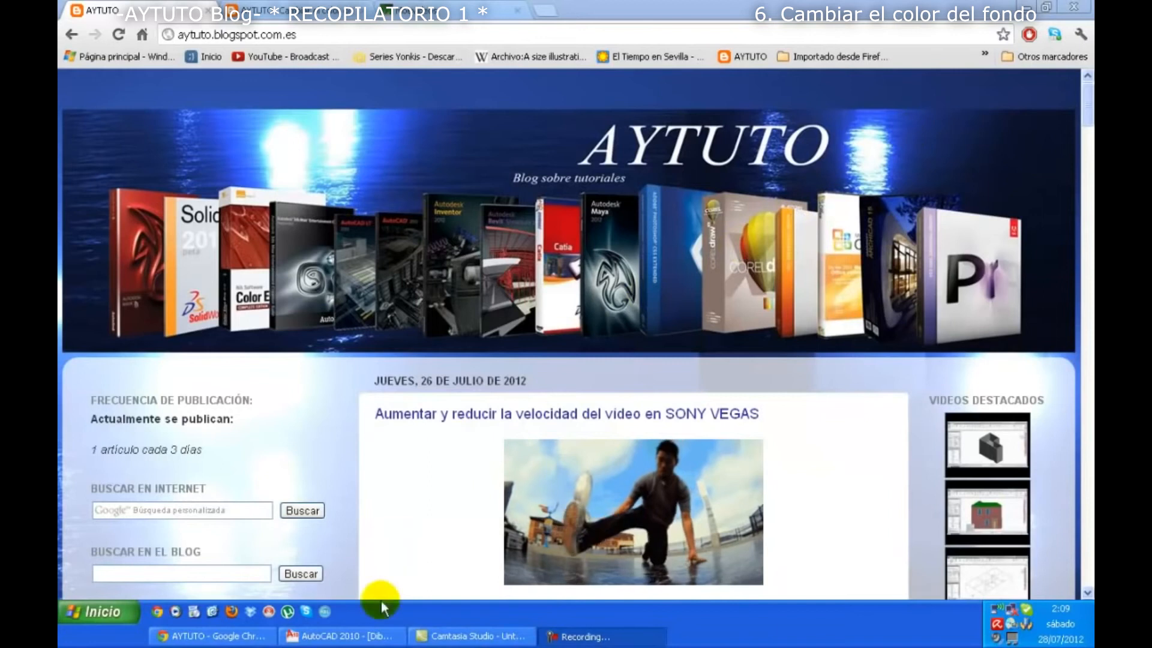
# Step: Switch to AutoCAD 2010 and set the 2D model space's uniform background color to Negro in the options
pyautogui.click(355, 637)
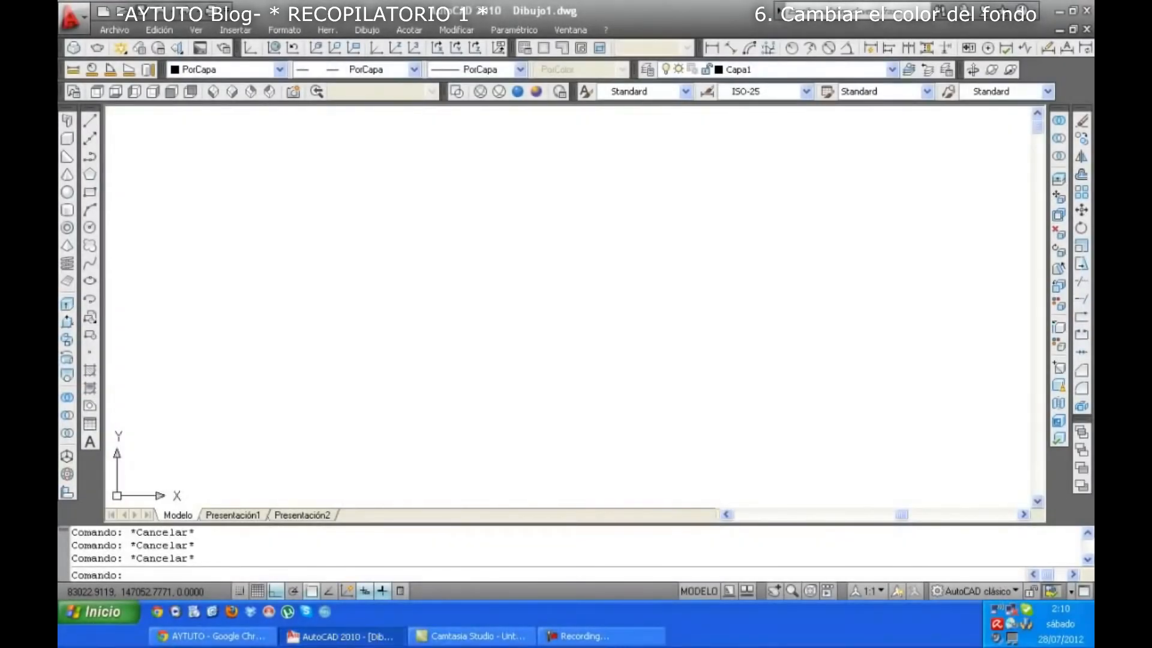
pyautogui.click(328, 30)
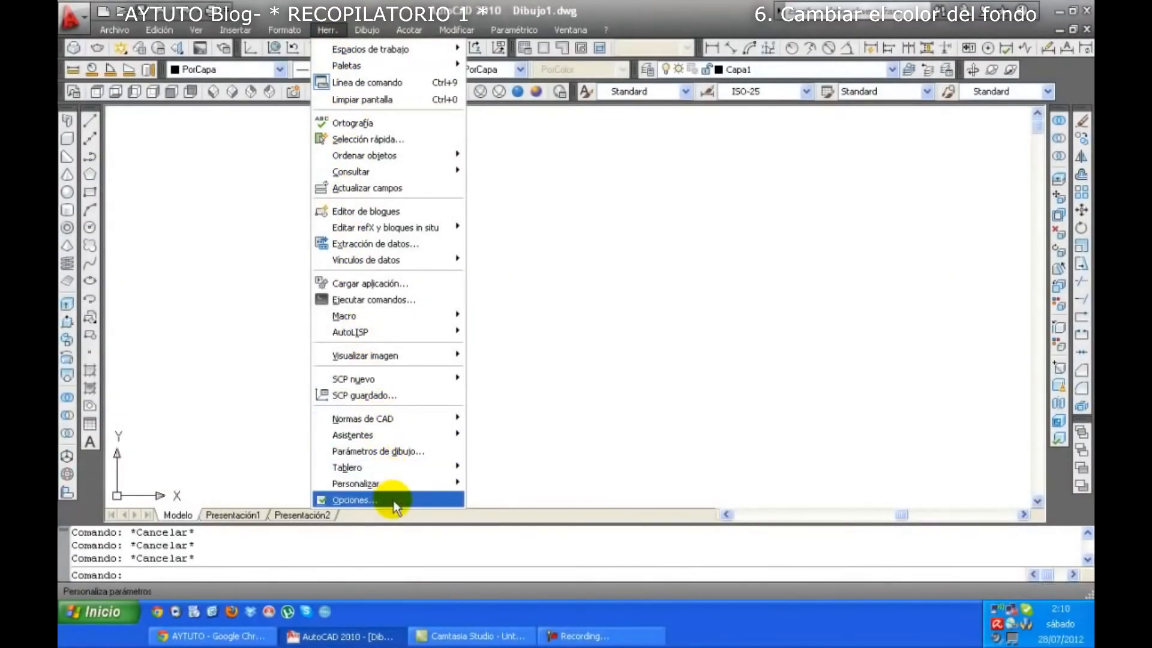
pyautogui.click(394, 501)
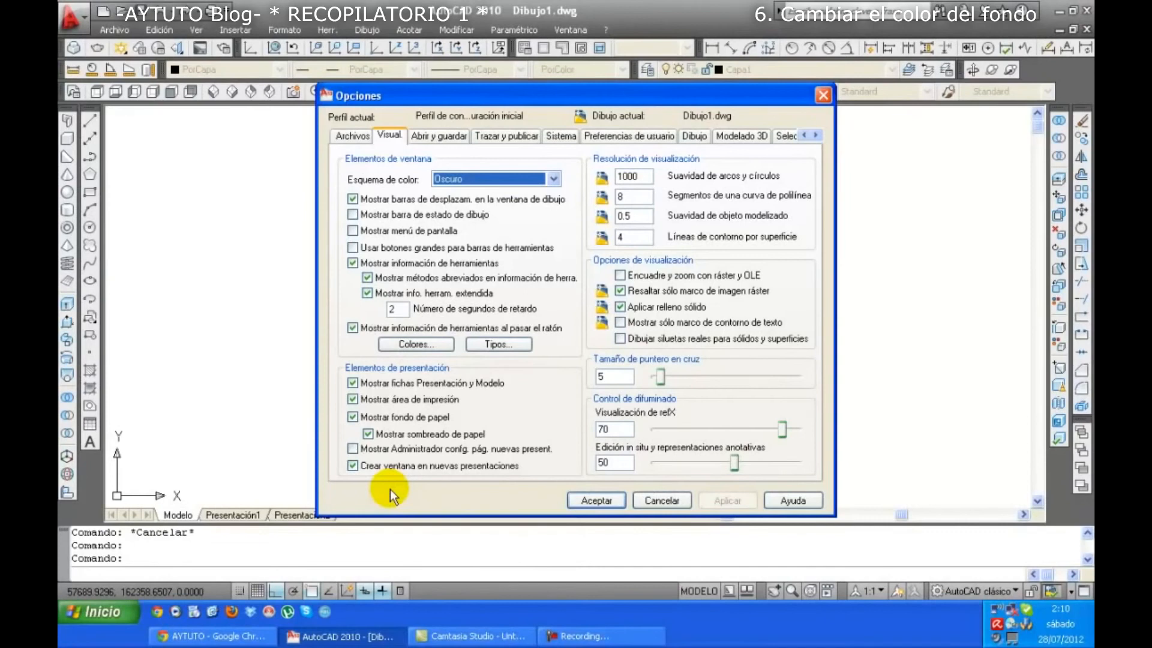
pyautogui.click(413, 344)
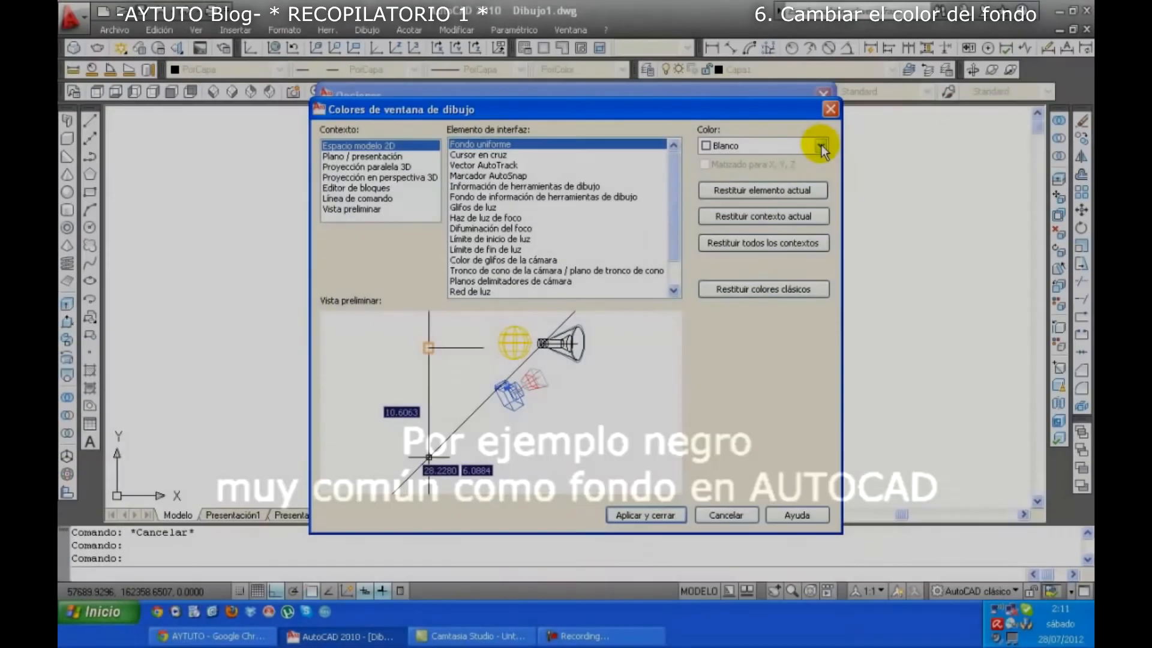
pyautogui.click(821, 147)
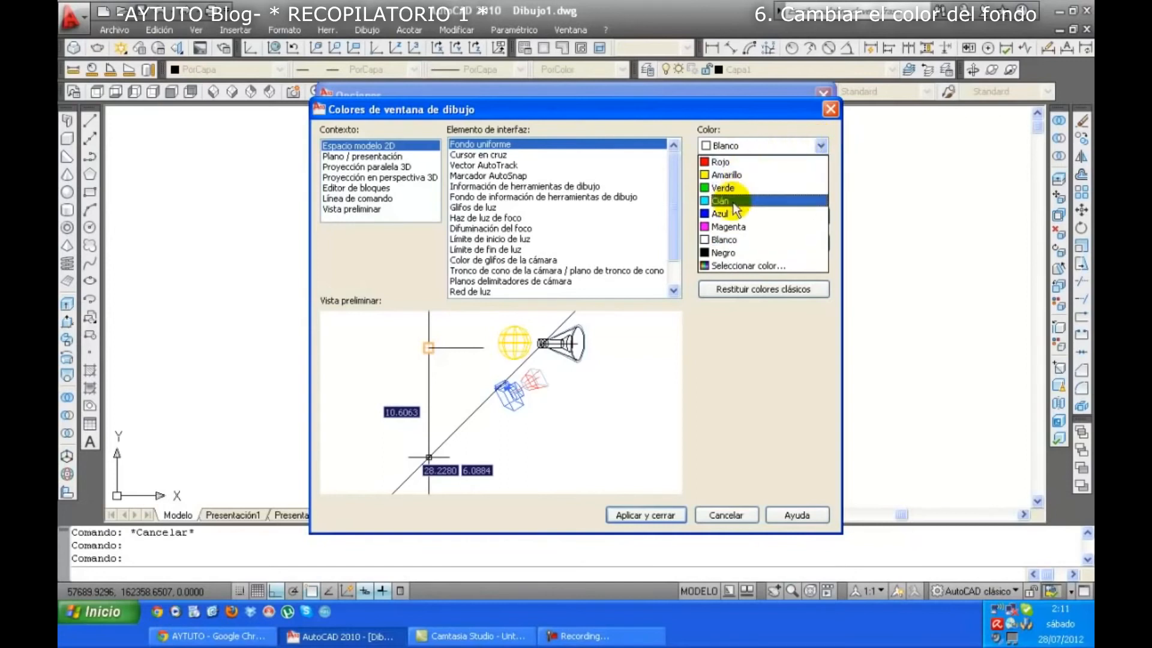
pyautogui.click(728, 252)
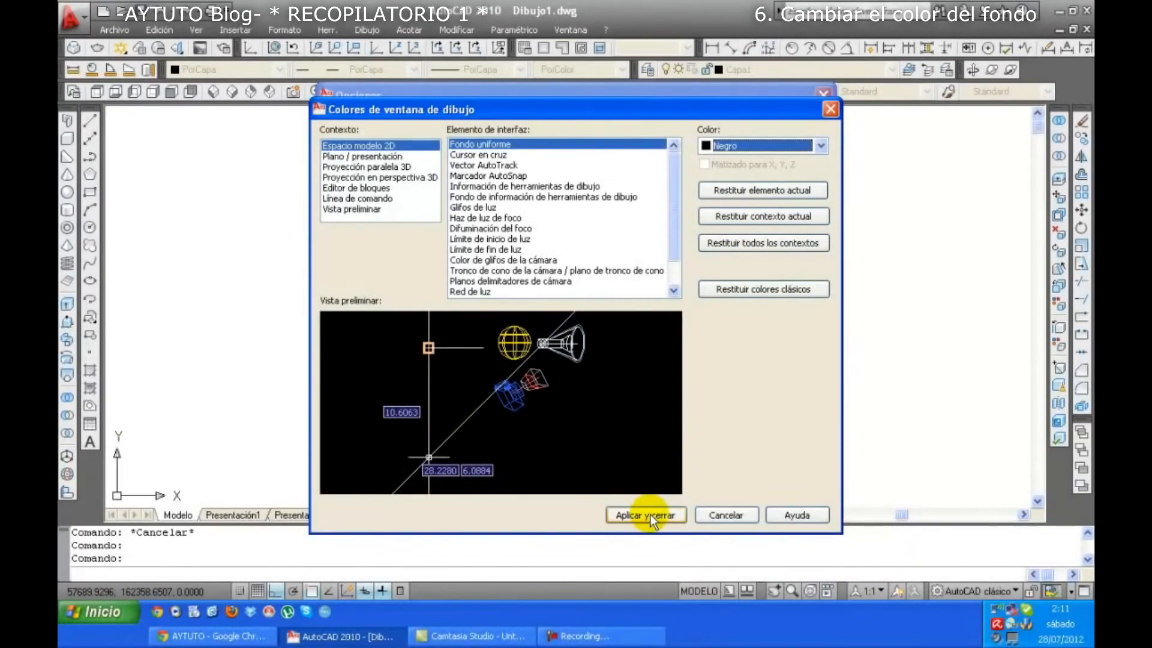
pyautogui.click(650, 515)
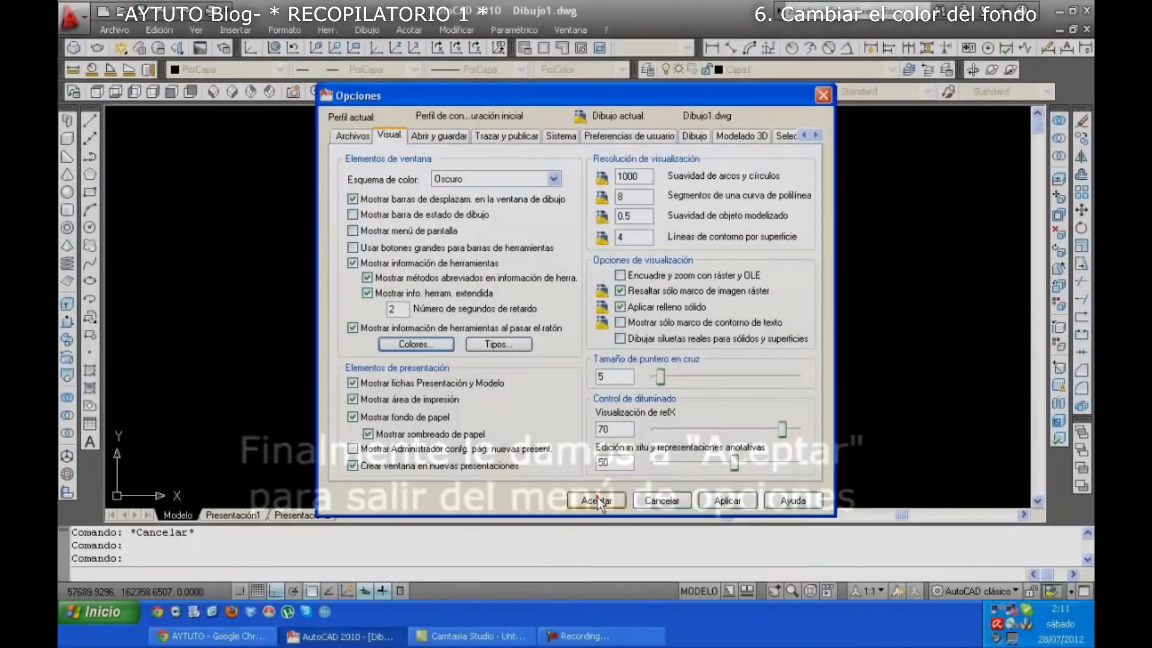
pyautogui.click(596, 499)
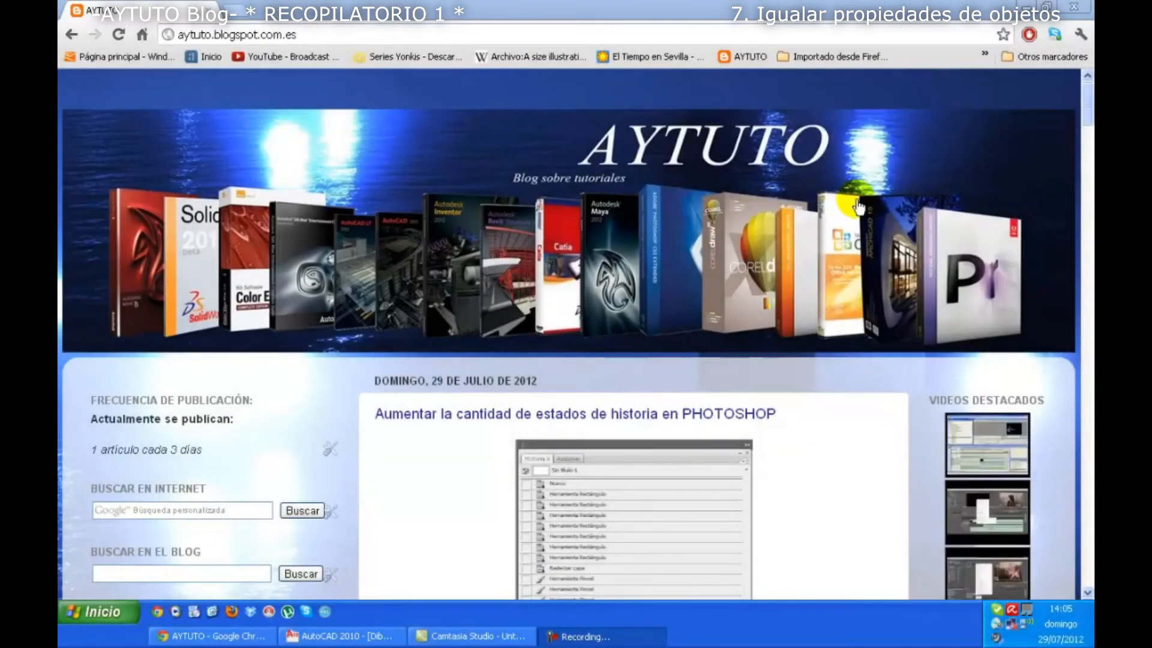
# Step: Switch to AutoCAD 2010 and match the white circle's properties onto the yellow and dashed cyan circles with the ip command
pyautogui.click(339, 637)
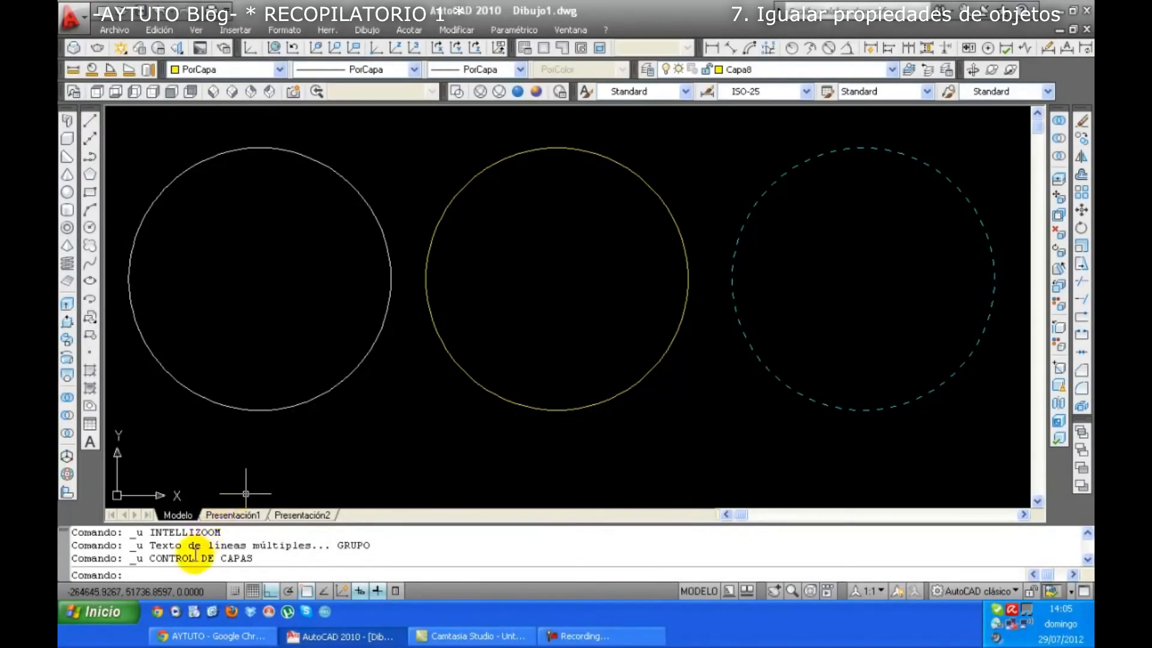
pyautogui.click(186, 572)
pyautogui.write('ip')
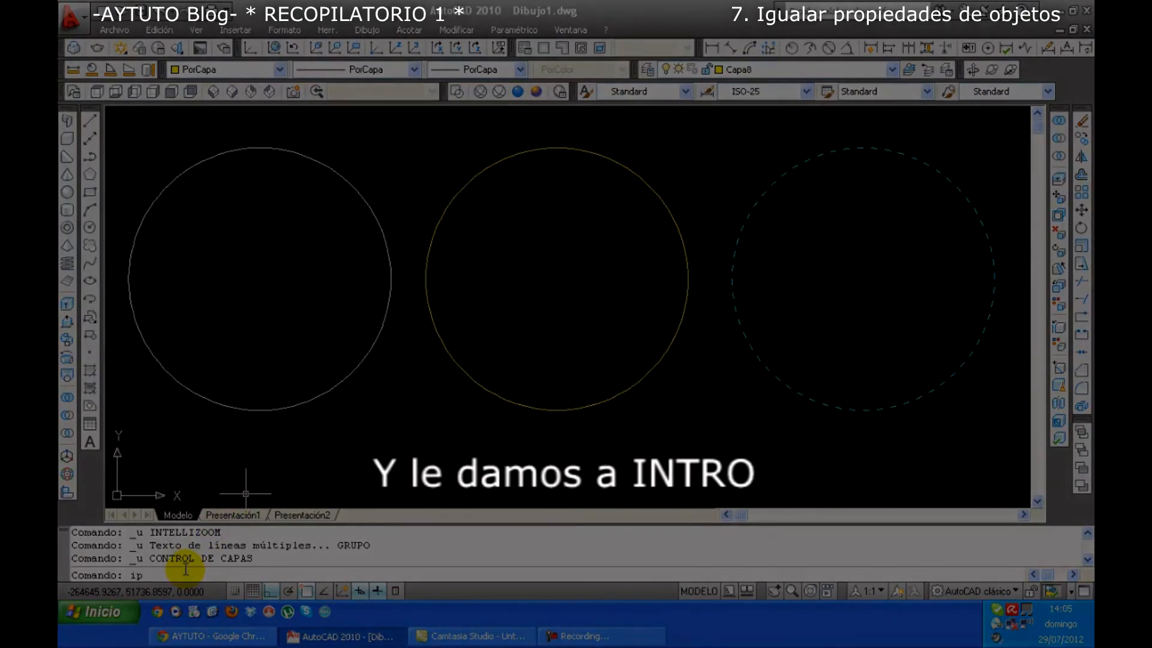
pyautogui.press('Return')
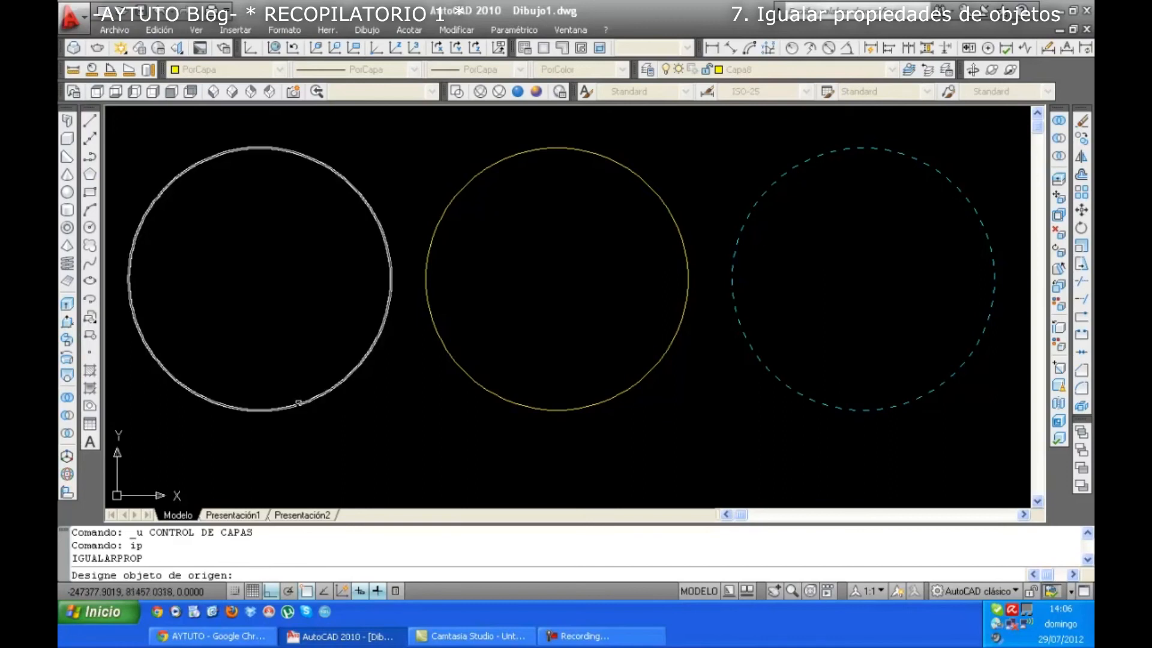
pyautogui.click(298, 403)
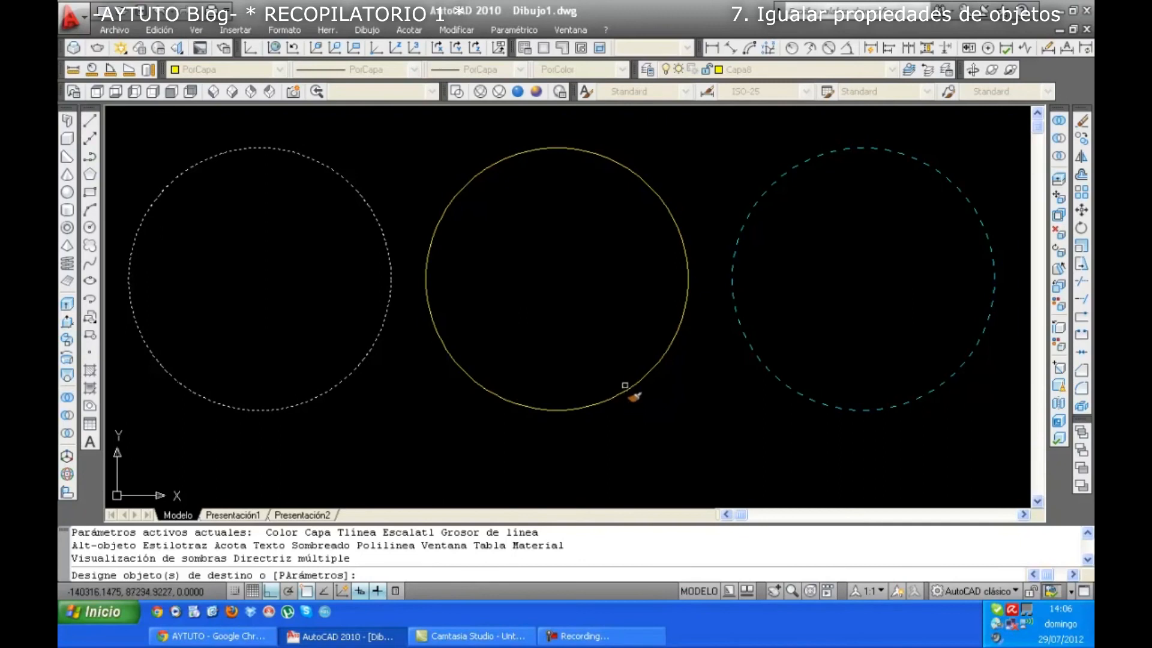
pyautogui.click(625, 389)
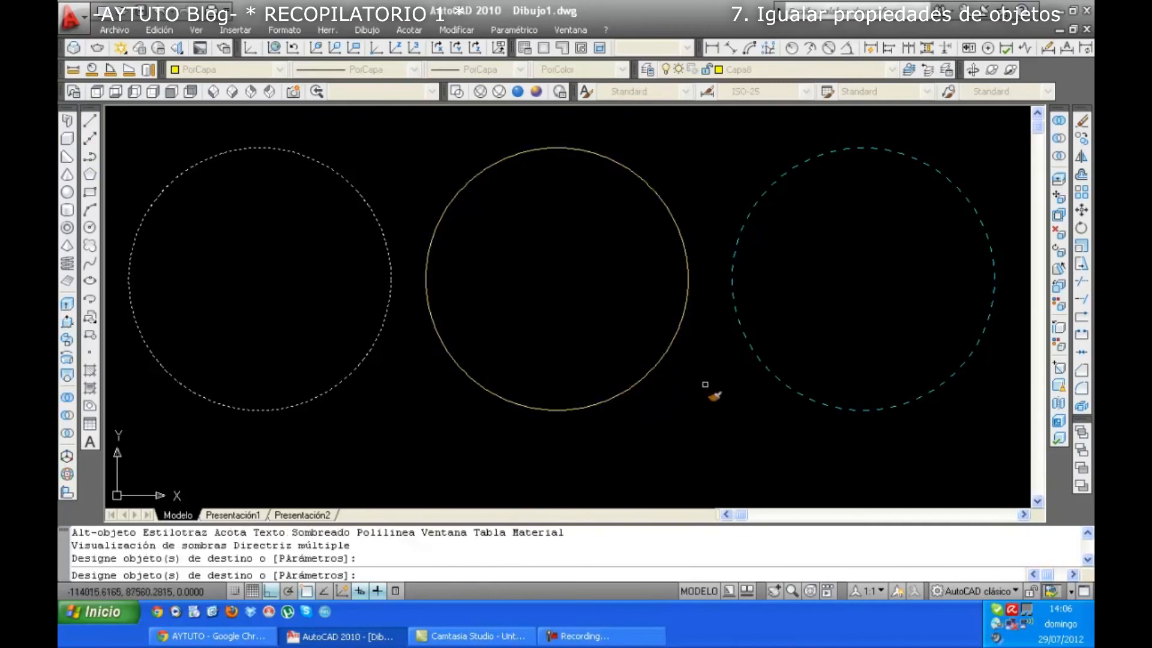
pyautogui.click(818, 402)
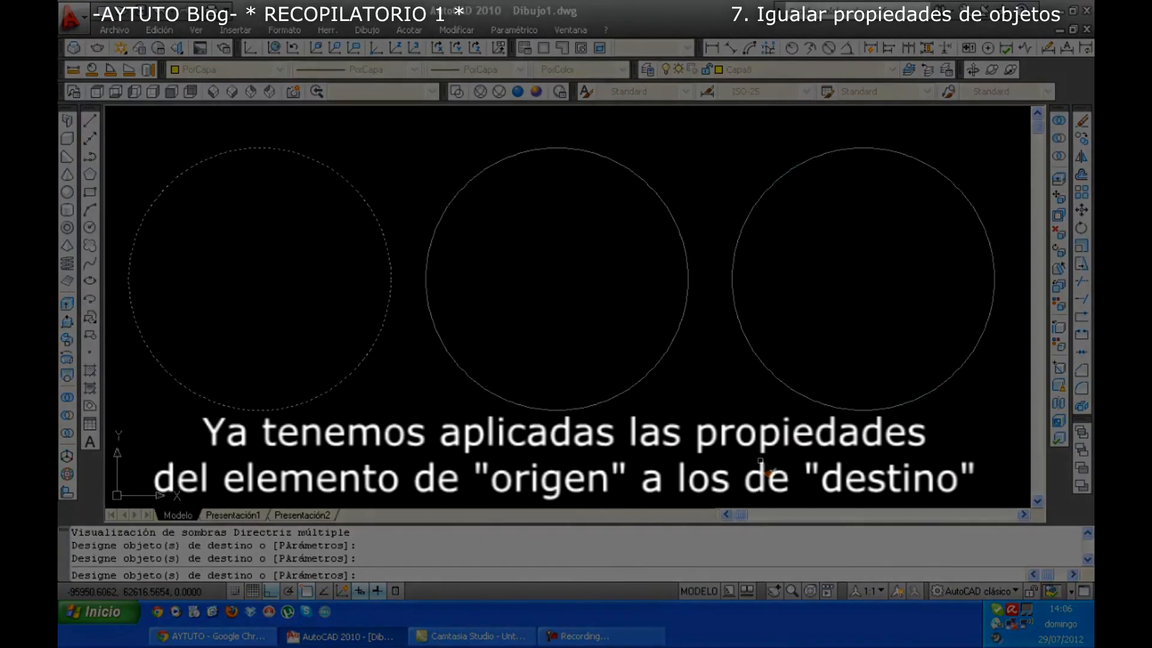
pyautogui.press('Return')
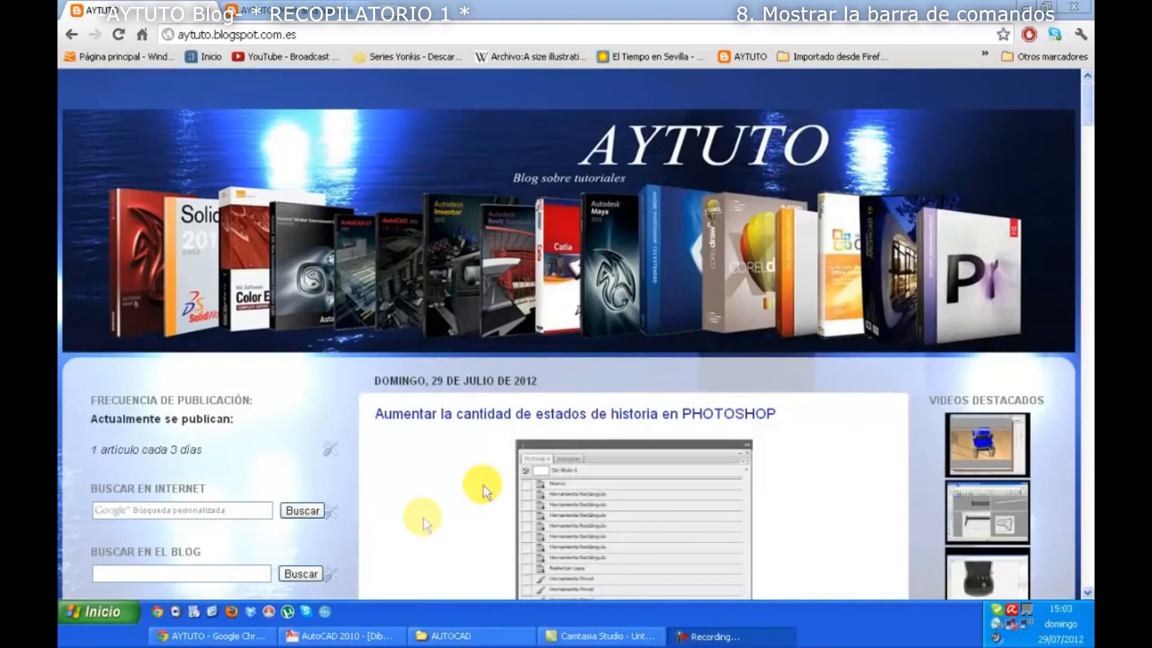
# Step: Switch to AutoCAD 2010 and show the hidden command line, using the commandline command and the command line toggle
pyautogui.click(358, 642)
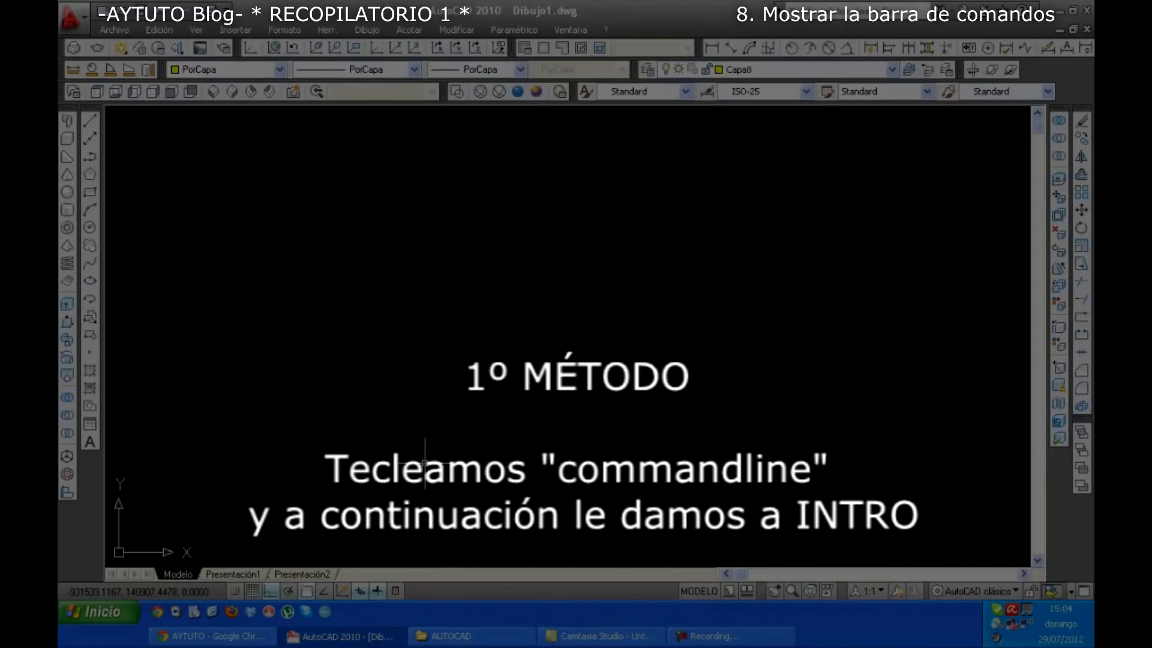
pyautogui.write('commandline')
pyautogui.press('Return')
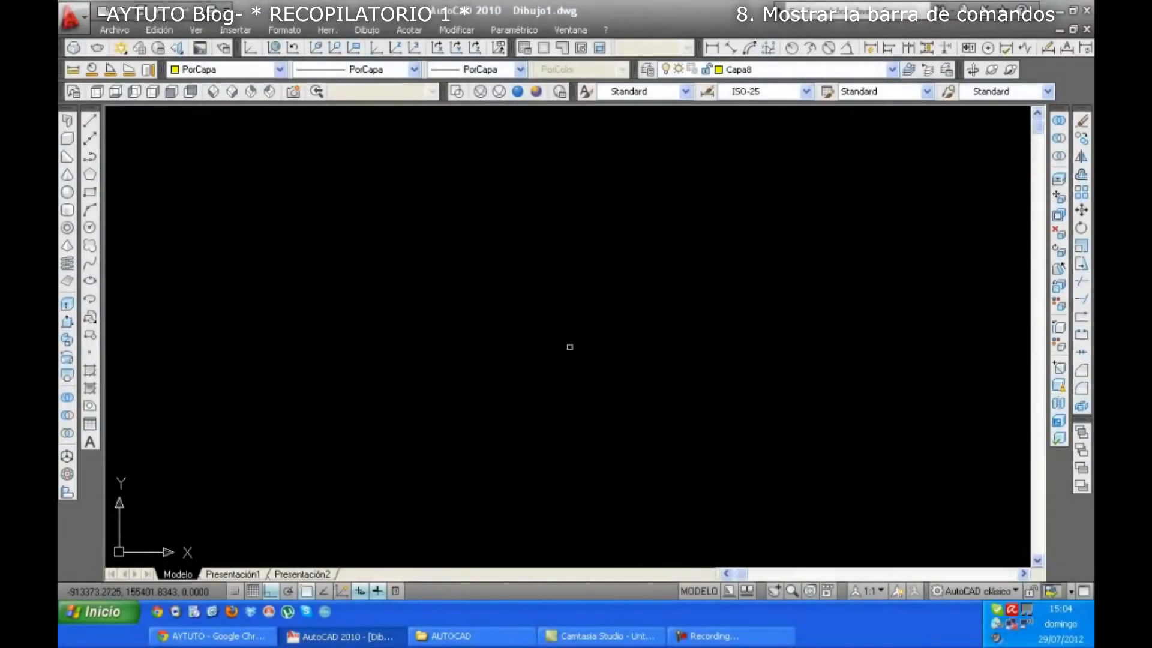
pyautogui.hotkey('ctrl', '9')
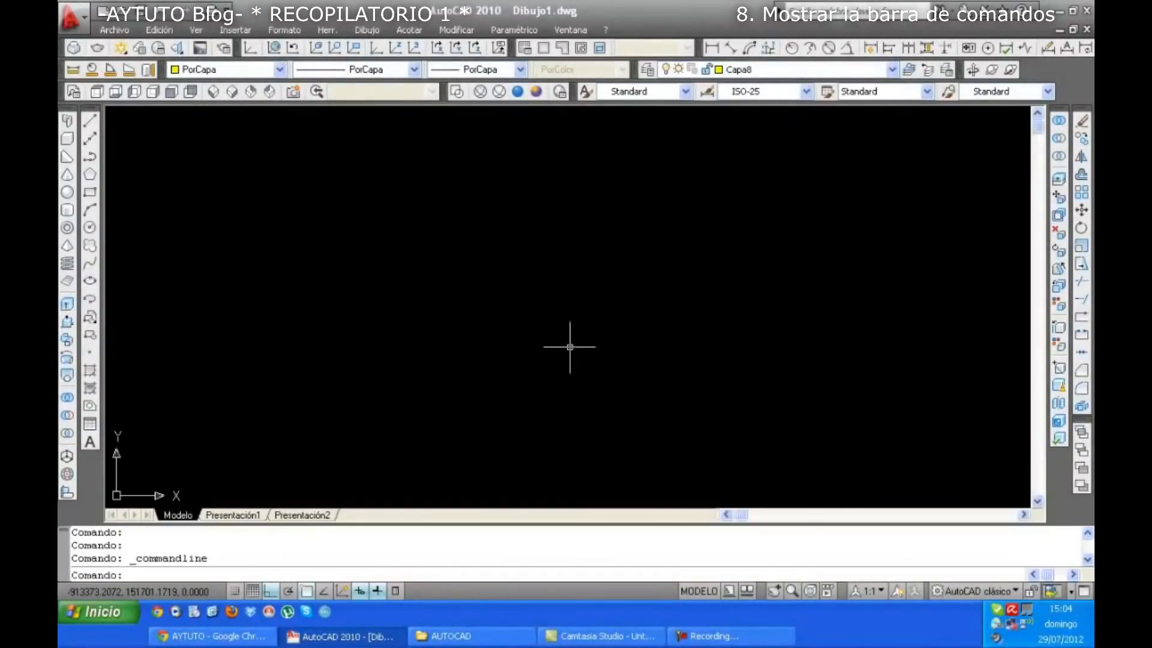